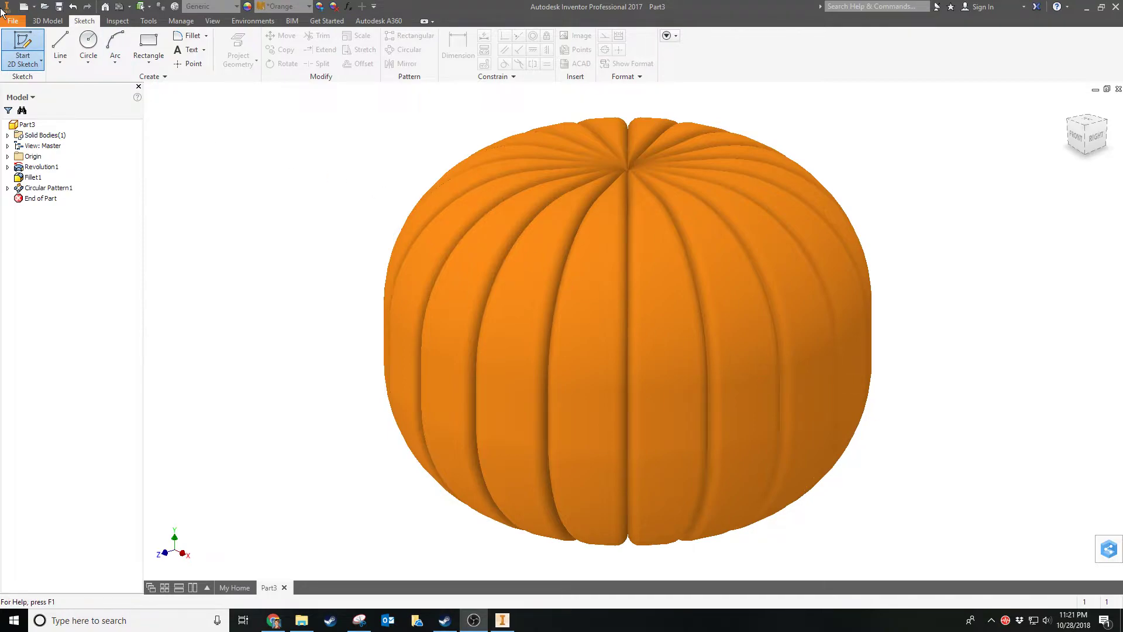
Save the part in the Jack_O_Lantern folder, naming the file "Jack" followed directly by the owner's surname
{"action": "left_click", "coordinate": [60, 7]}
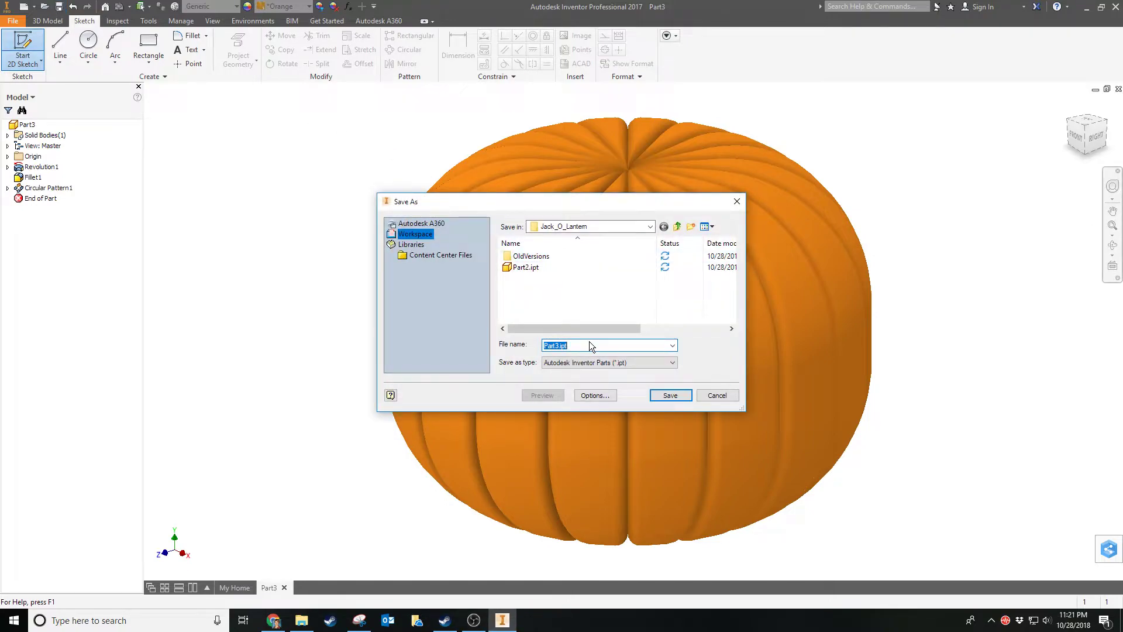
{"action": "type", "text": "J"}
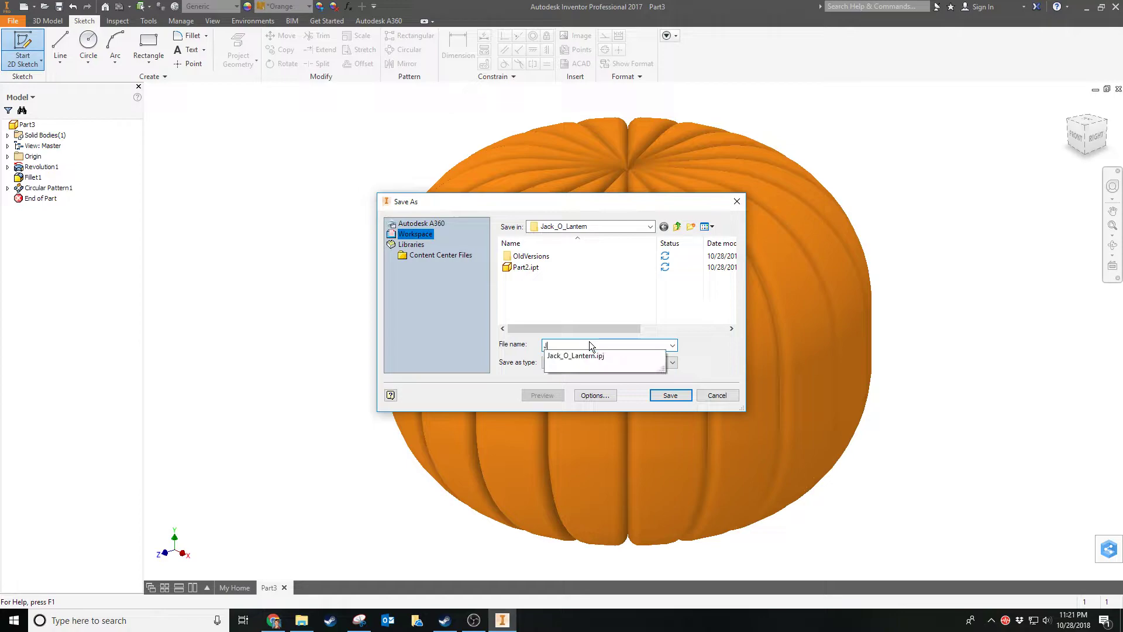
{"action": "type", "text": "ackOoster"}
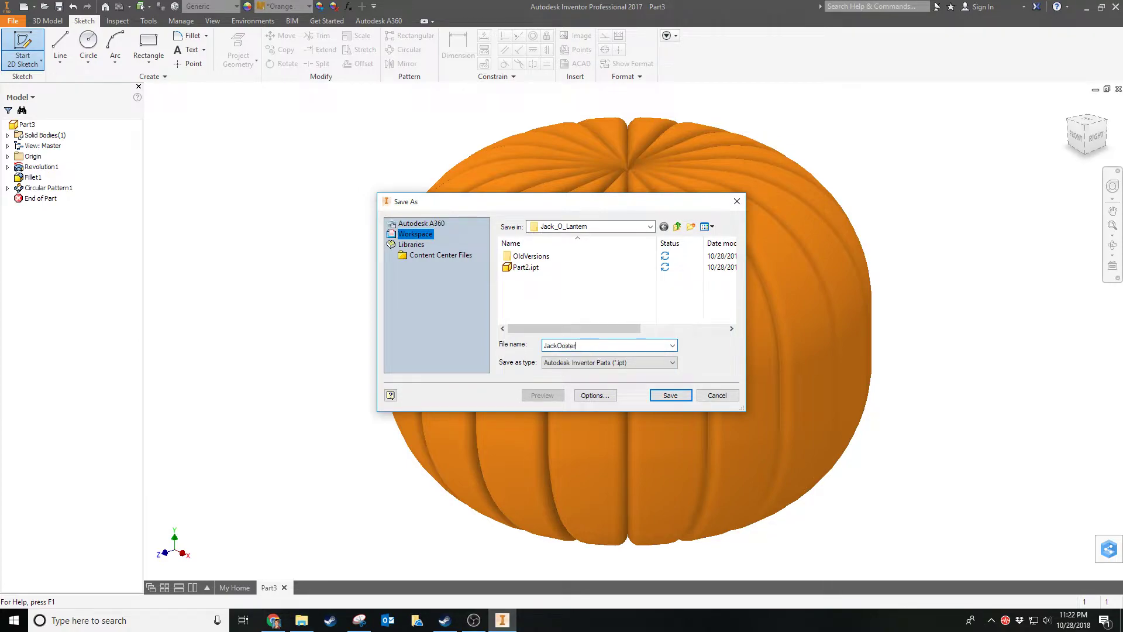
{"action": "type", "text": "huis"}
{"action": "left_click", "coordinate": [674, 396]}
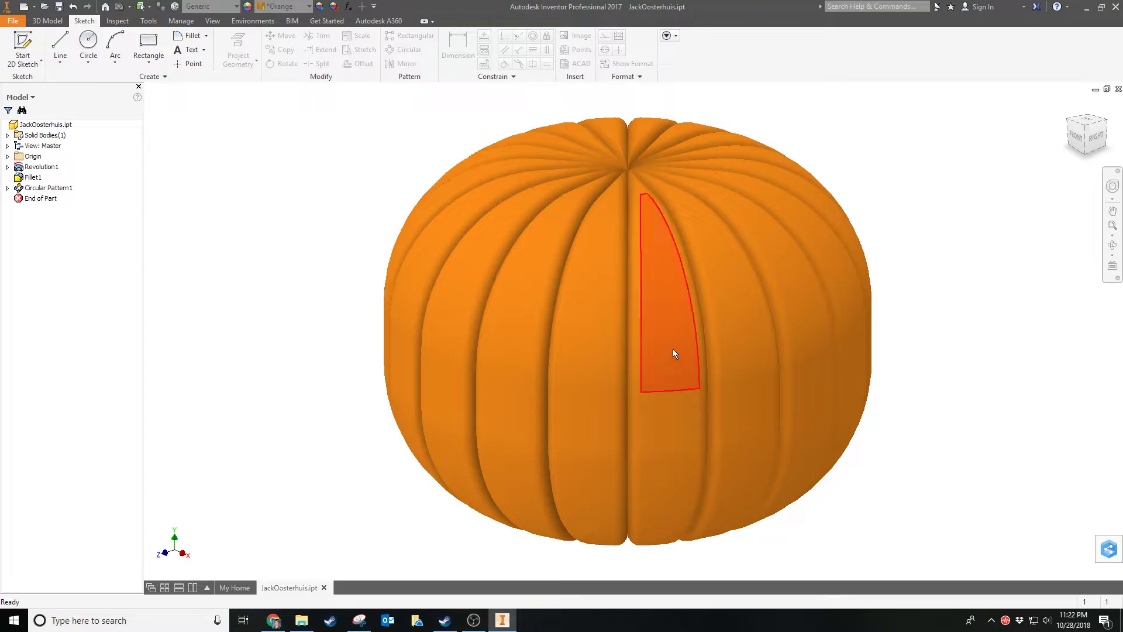
Start a 2D sketch on the small flat triangular face near the pumpkin's top center
{"action": "middle_click_drag", "start_coordinate": [675, 265], "coordinate": [667, 324]}
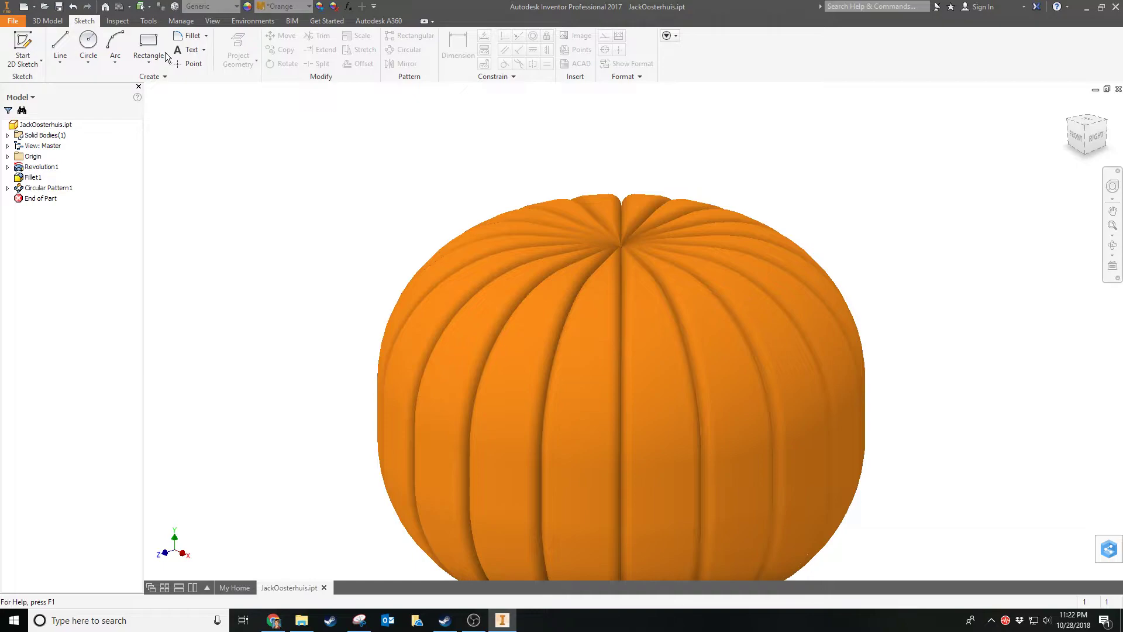
{"action": "left_click", "coordinate": [24, 44]}
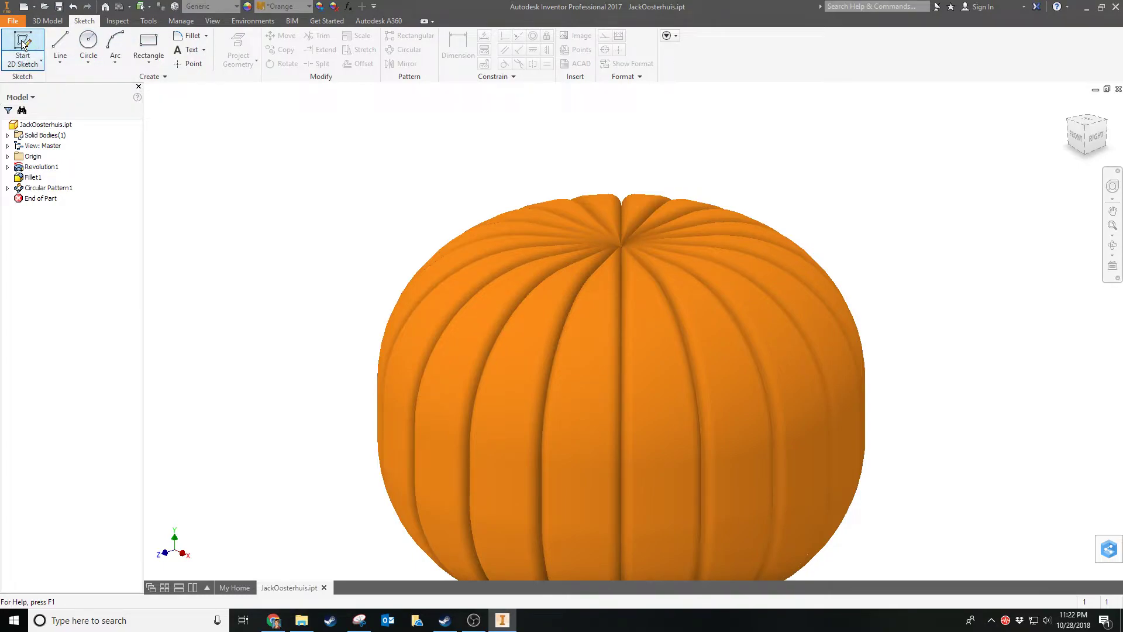
{"action": "left_click", "coordinate": [26, 43]}
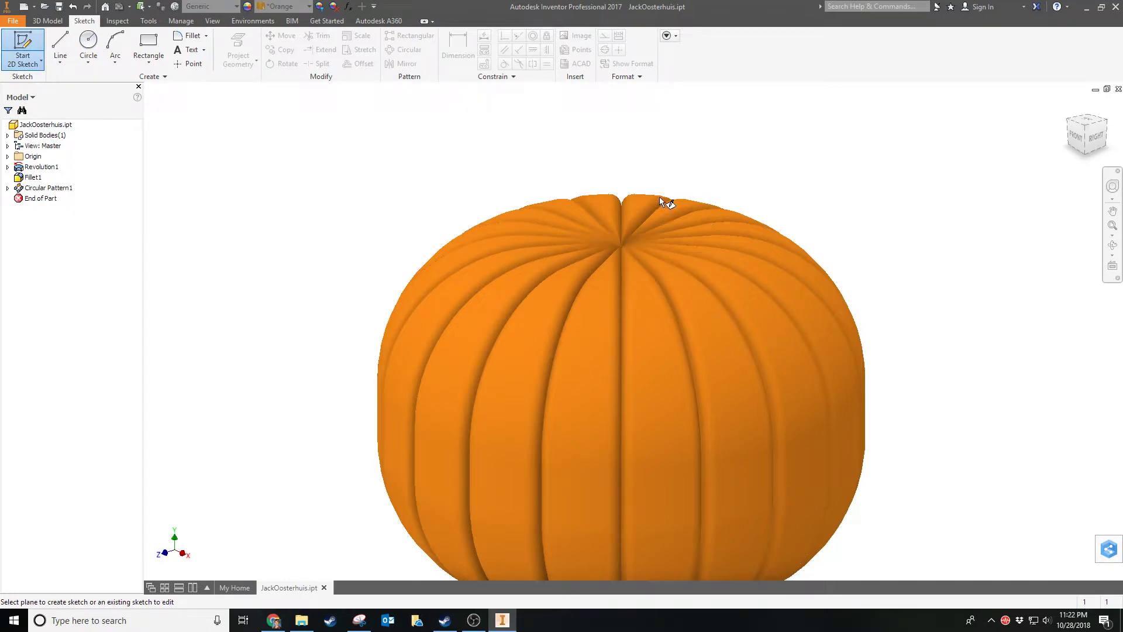
{"action": "scroll", "coordinate": [654, 249], "scroll_direction": "down", "scroll_amount": 1}
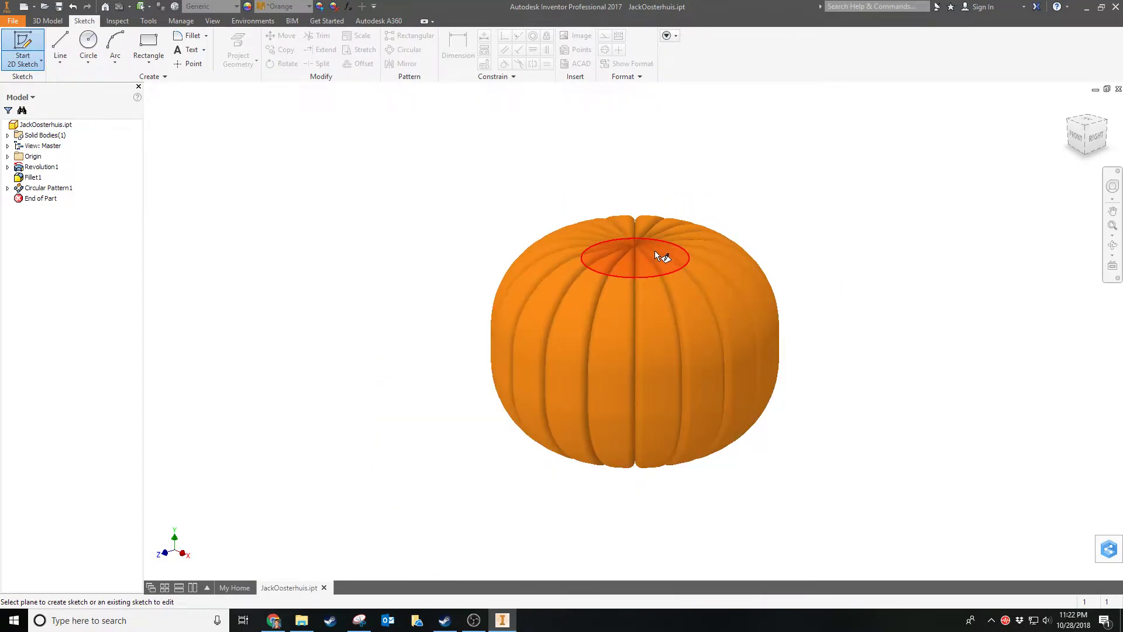
{"action": "scroll", "coordinate": [654, 252], "scroll_direction": "up", "scroll_amount": 2}
{"action": "scroll", "coordinate": [654, 254], "scroll_direction": "up", "scroll_amount": 3}
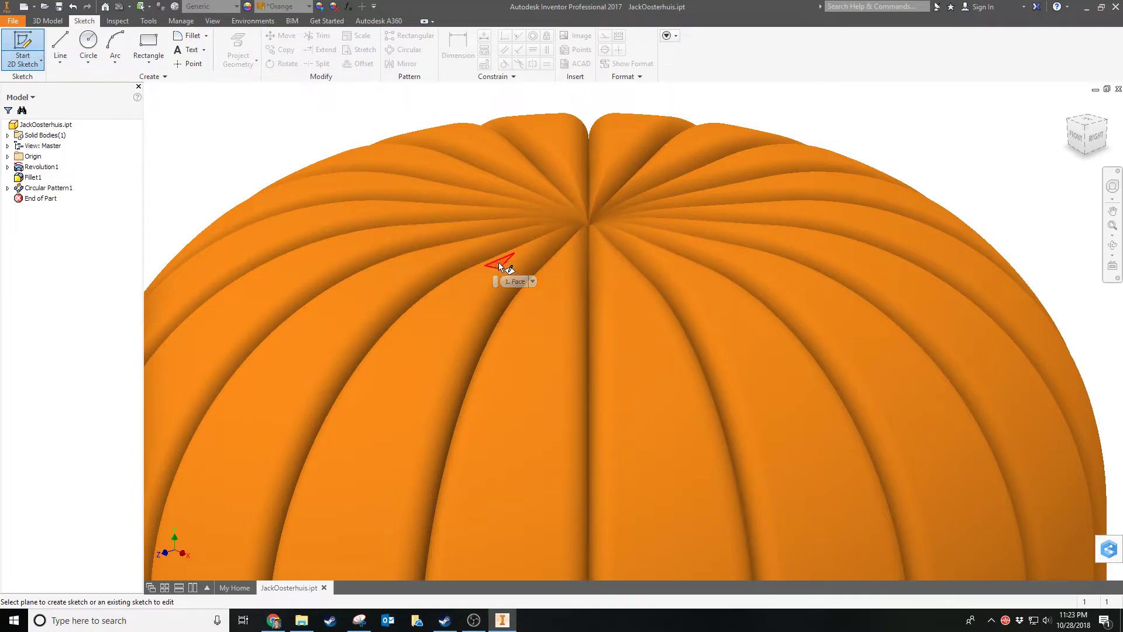
{"action": "left_click", "coordinate": [499, 264]}
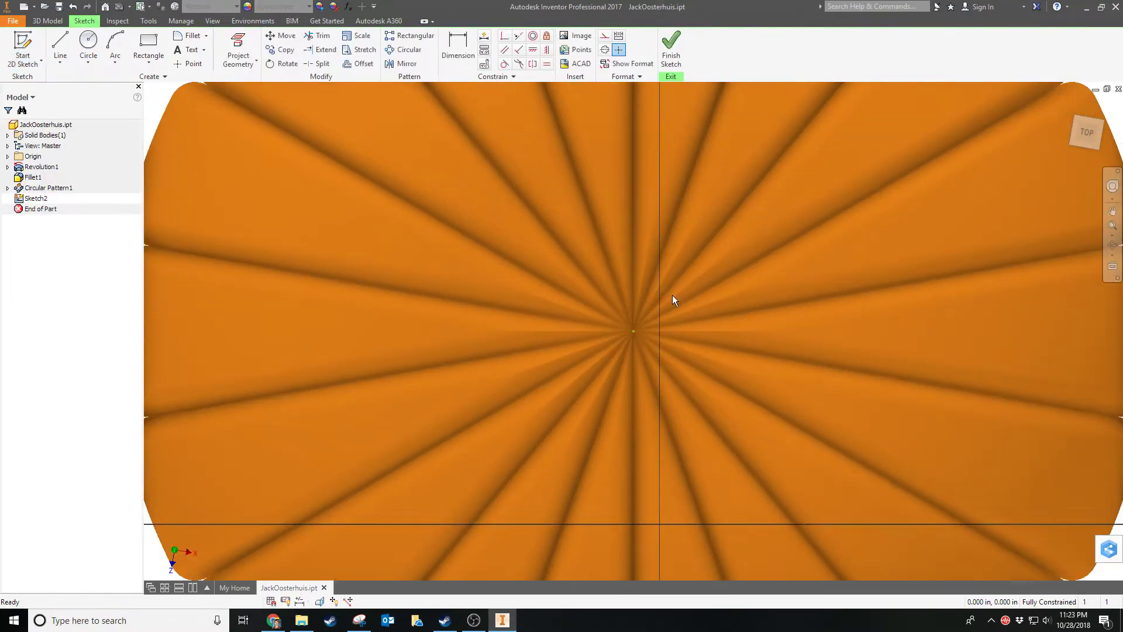
Sketch a six-sided polygon centred on the point where the pumpkin's grooves meet, and finish the sketch
{"action": "scroll", "coordinate": [672, 295], "scroll_direction": "down", "scroll_amount": 5}
{"action": "scroll", "coordinate": [679, 290], "scroll_direction": "up", "scroll_amount": 3}
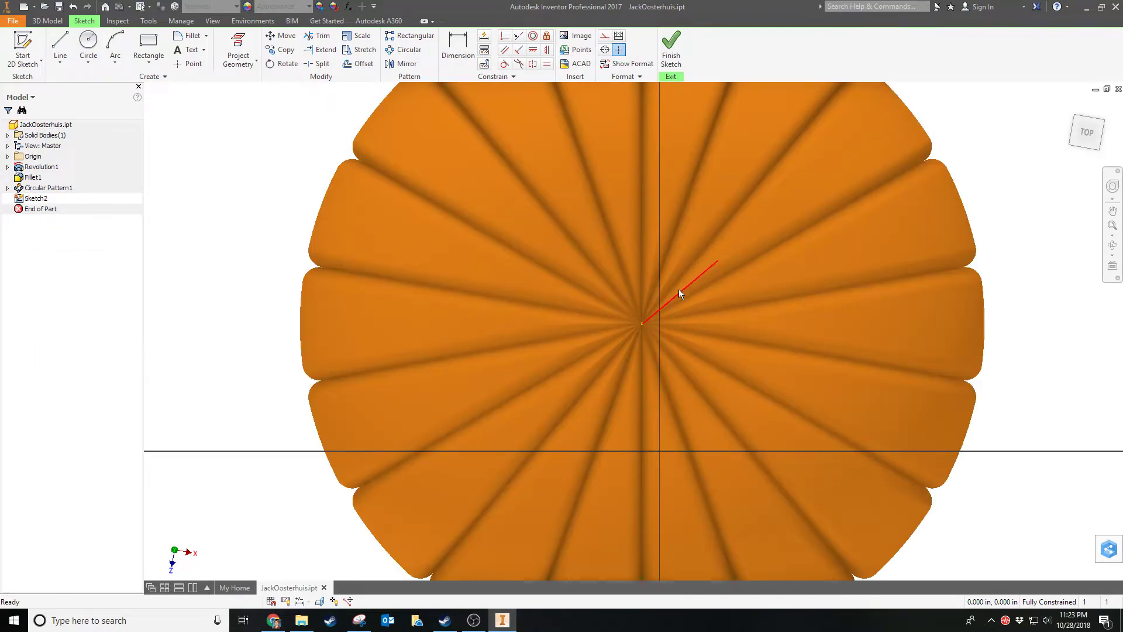
{"action": "scroll", "coordinate": [678, 289], "scroll_direction": "down", "scroll_amount": 3}
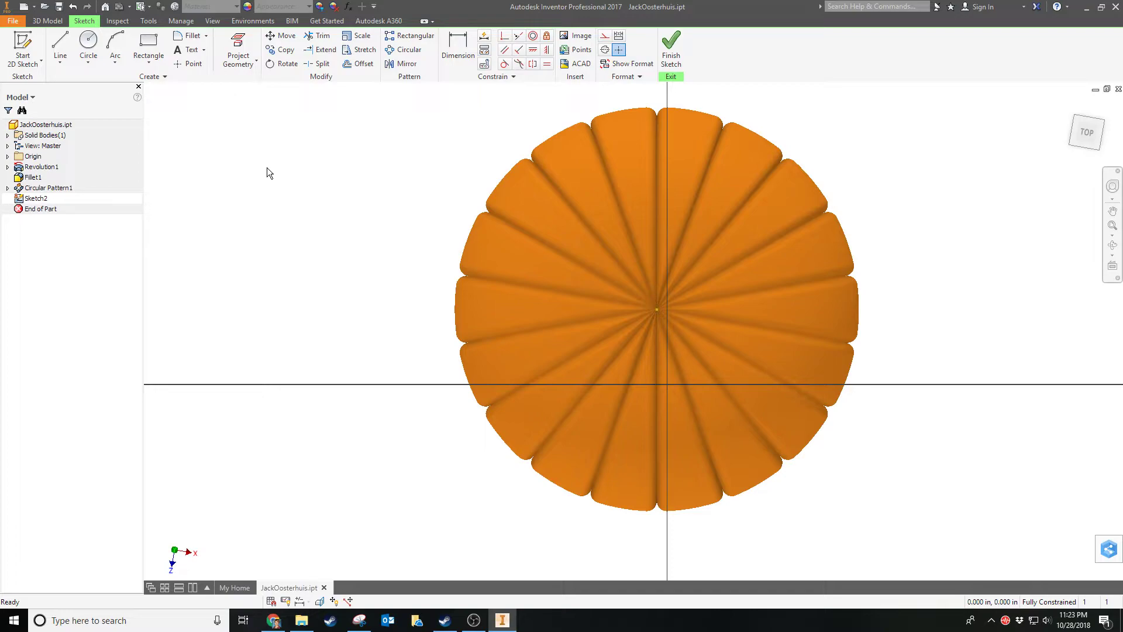
{"action": "left_click", "coordinate": [154, 61]}
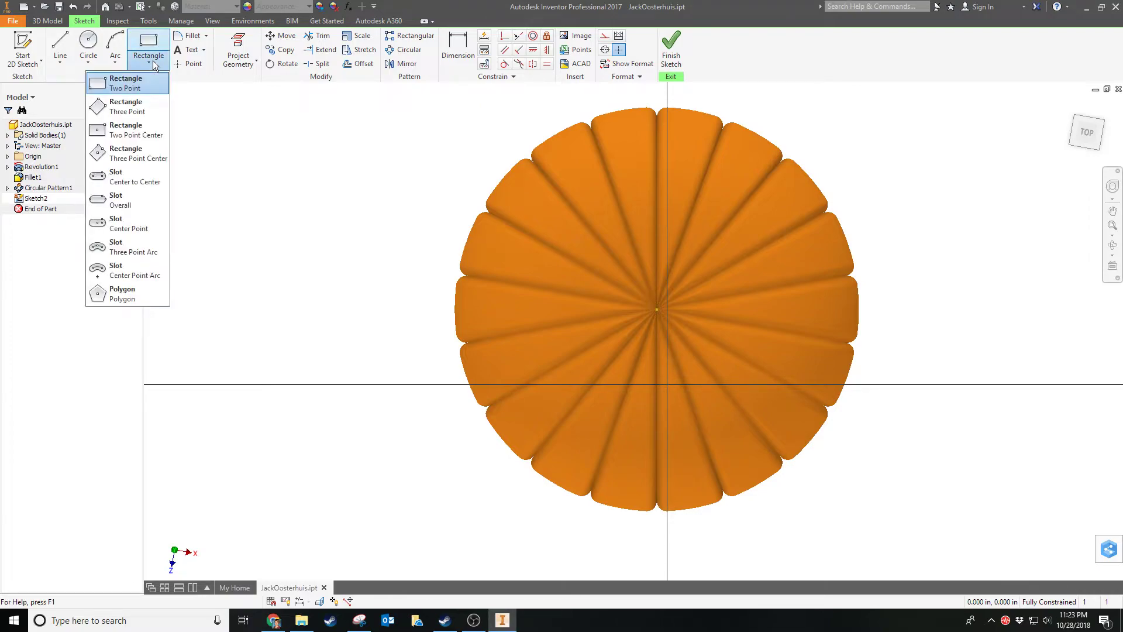
{"action": "left_click", "coordinate": [128, 293]}
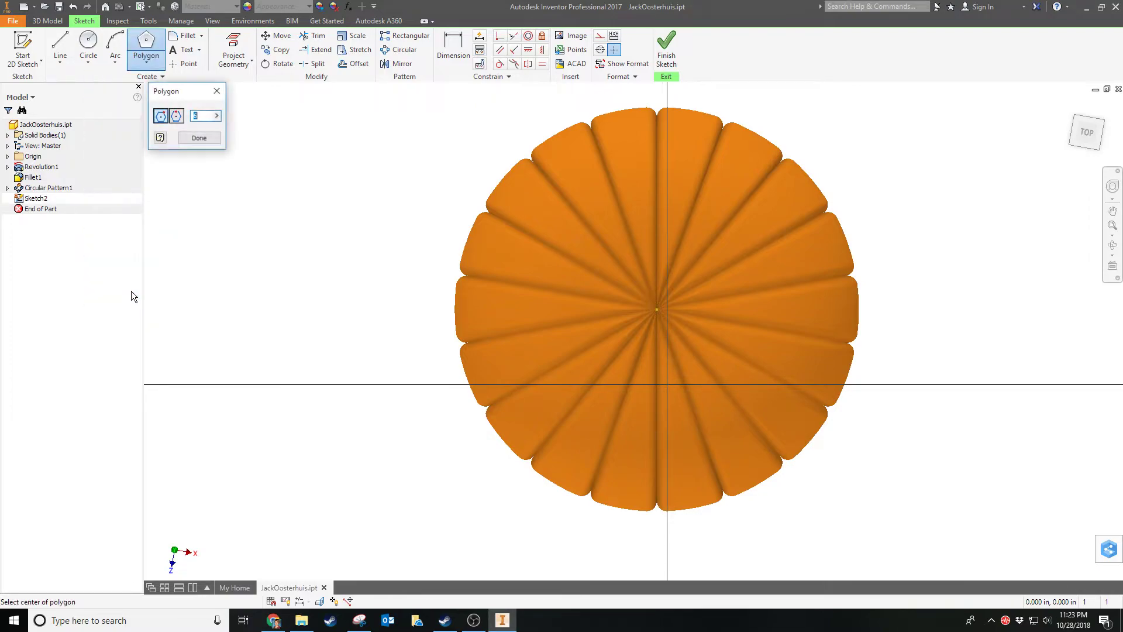
{"action": "double_click", "coordinate": [195, 115]}
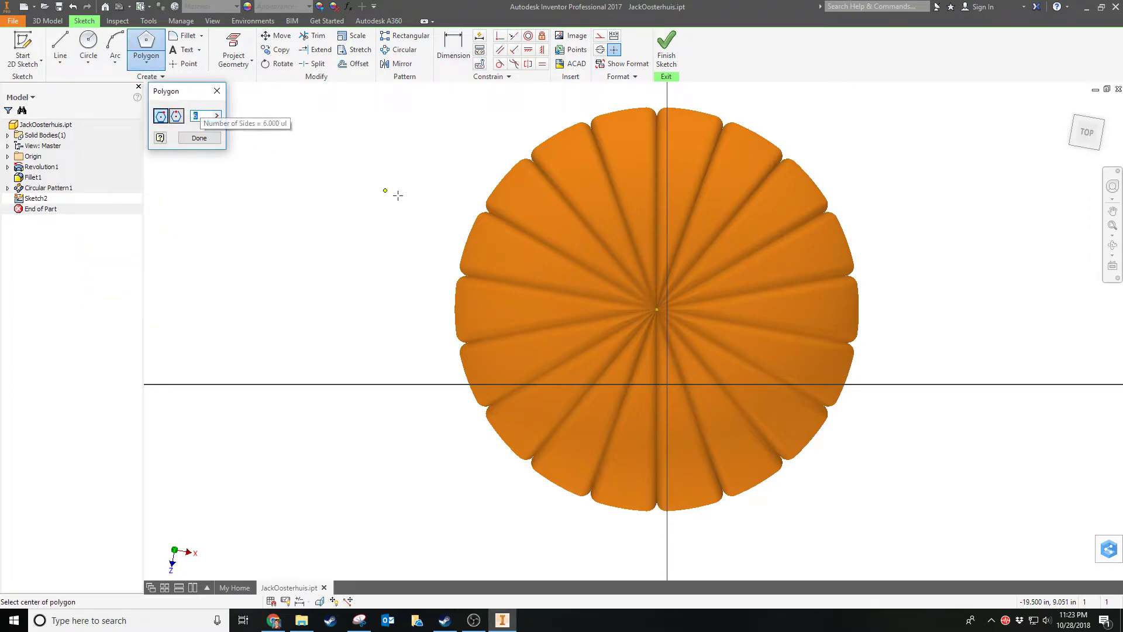
{"action": "left_click", "coordinate": [658, 310]}
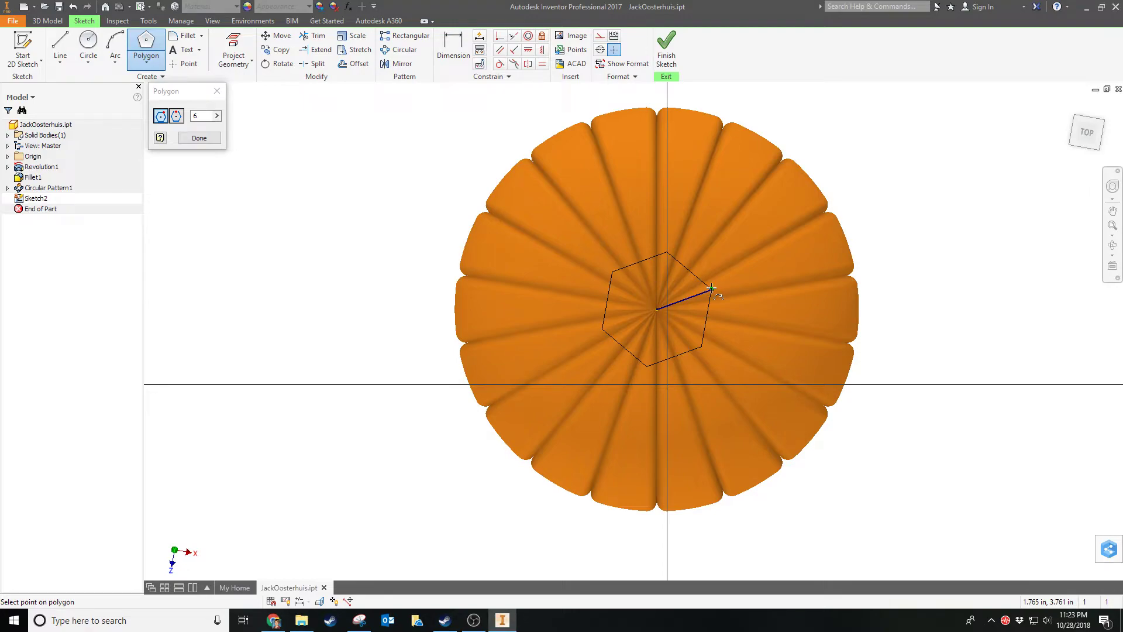
{"action": "left_click", "coordinate": [711, 289]}
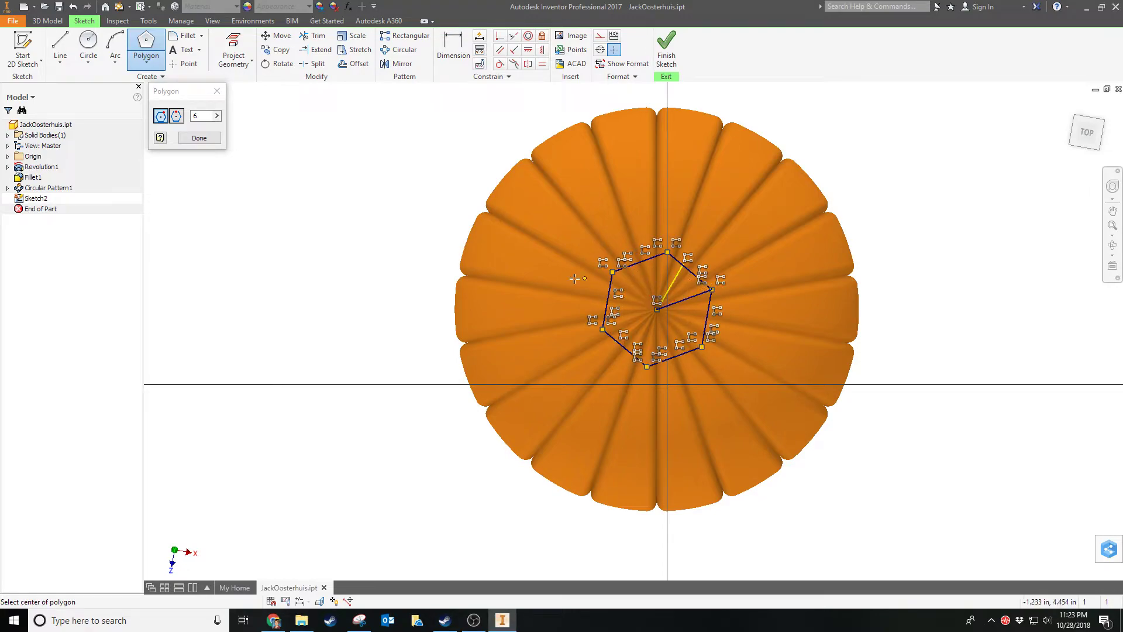
{"action": "left_click", "coordinate": [664, 55]}
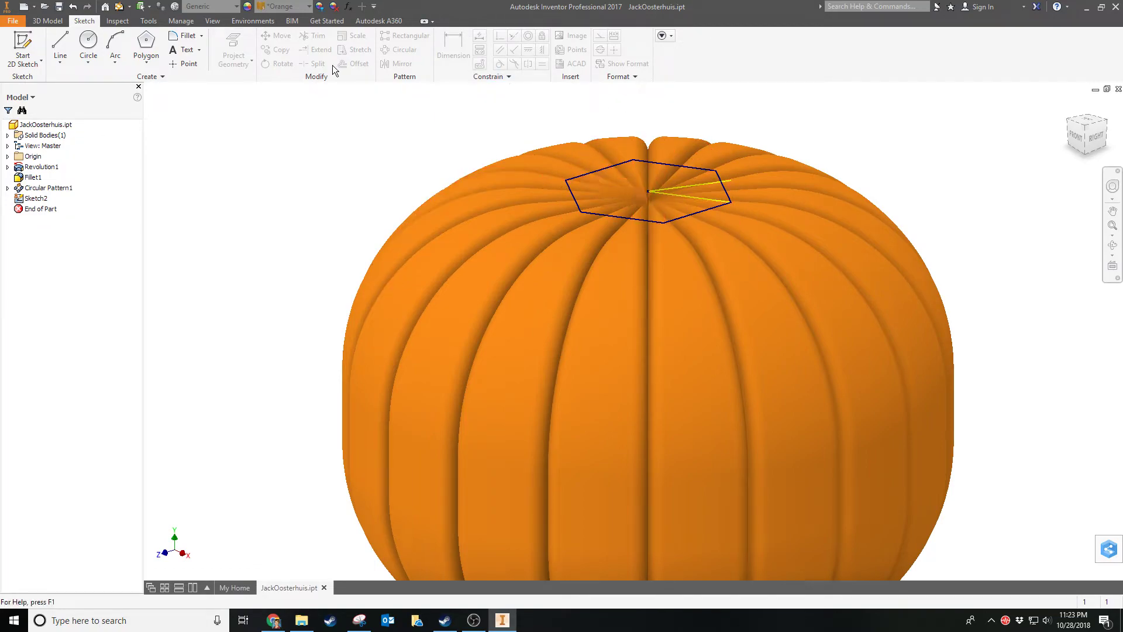
Create a work plane offset 2 in above the small flat face on the pumpkin's top
{"action": "left_click", "coordinate": [48, 22]}
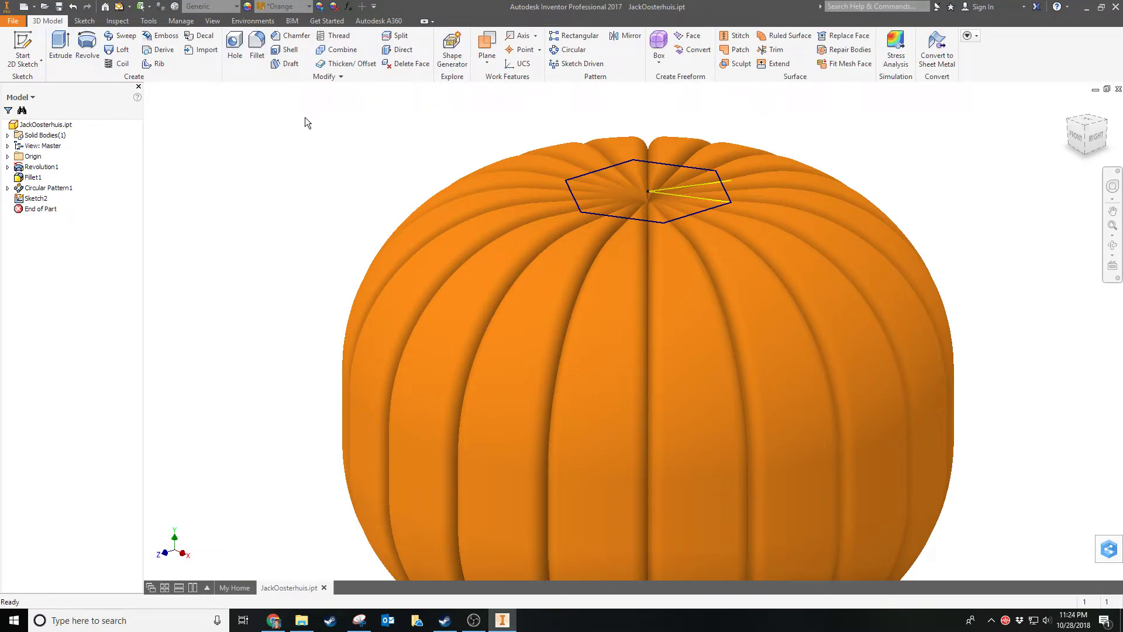
{"action": "scroll", "coordinate": [409, 153], "scroll_direction": "up", "scroll_amount": 2}
{"action": "middle_click_drag", "start_coordinate": [416, 156], "coordinate": [441, 294]}
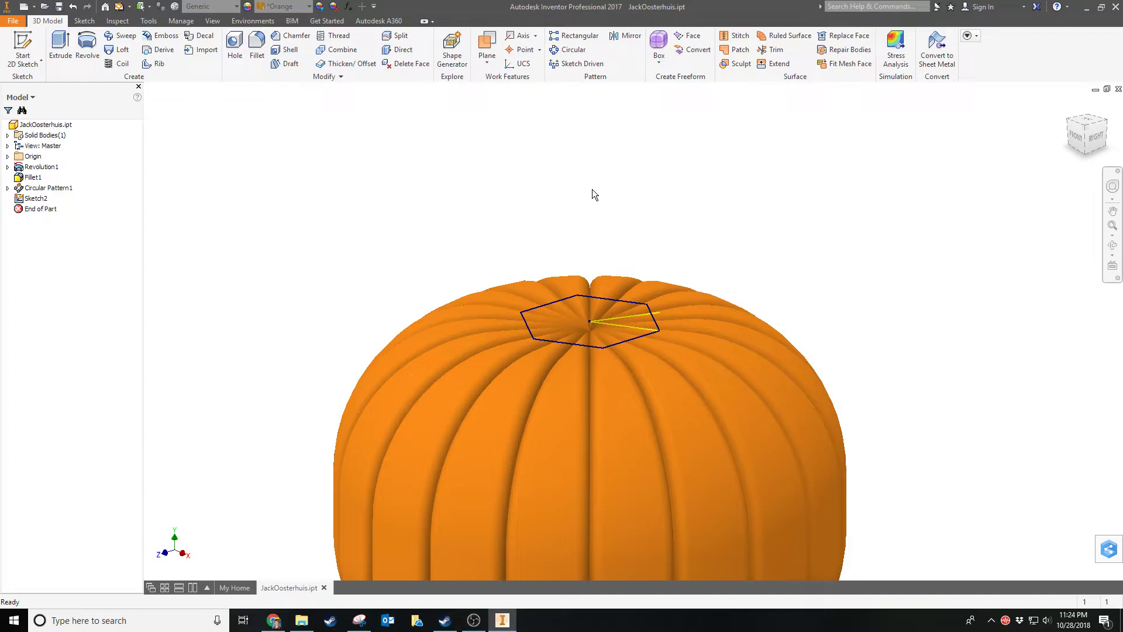
{"action": "left_click", "coordinate": [489, 59]}
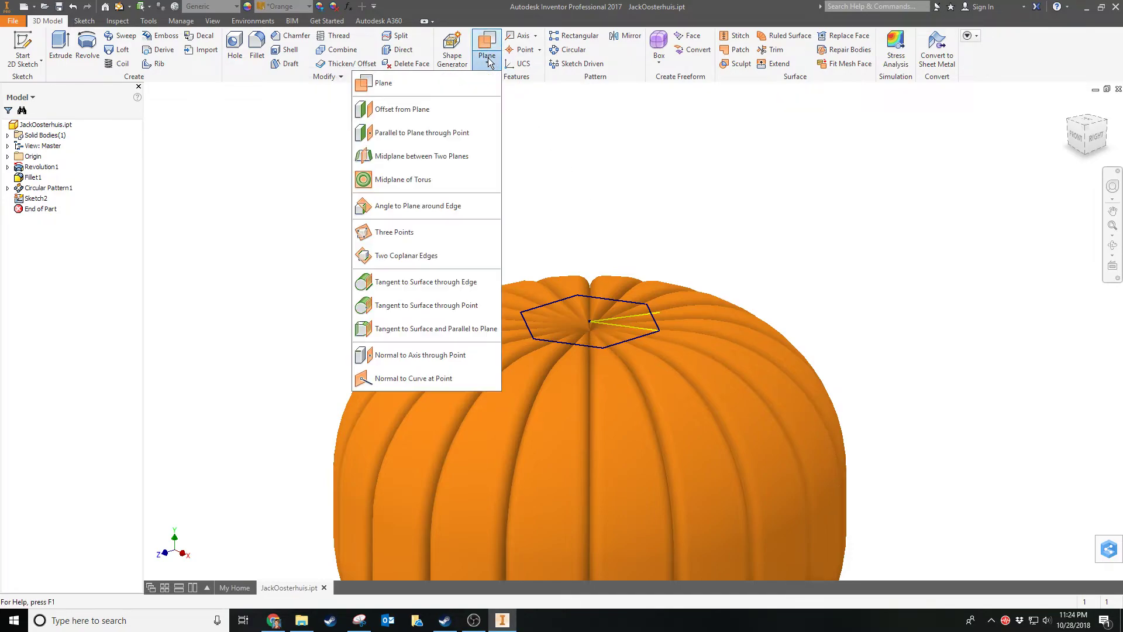
{"action": "left_click", "coordinate": [403, 111]}
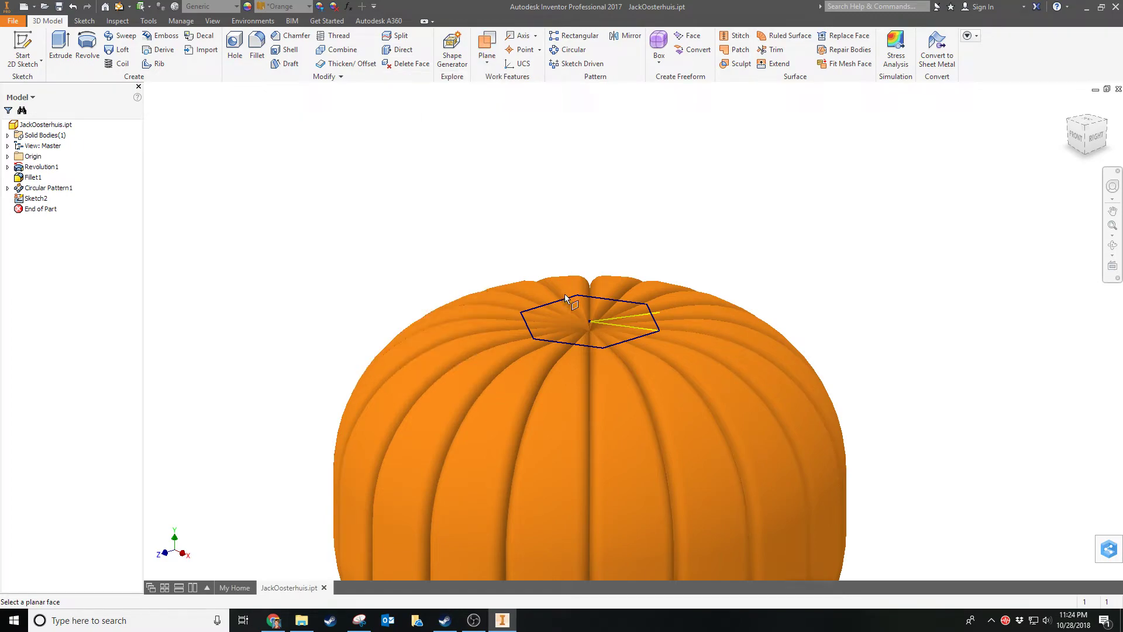
{"action": "left_click", "coordinate": [525, 343]}
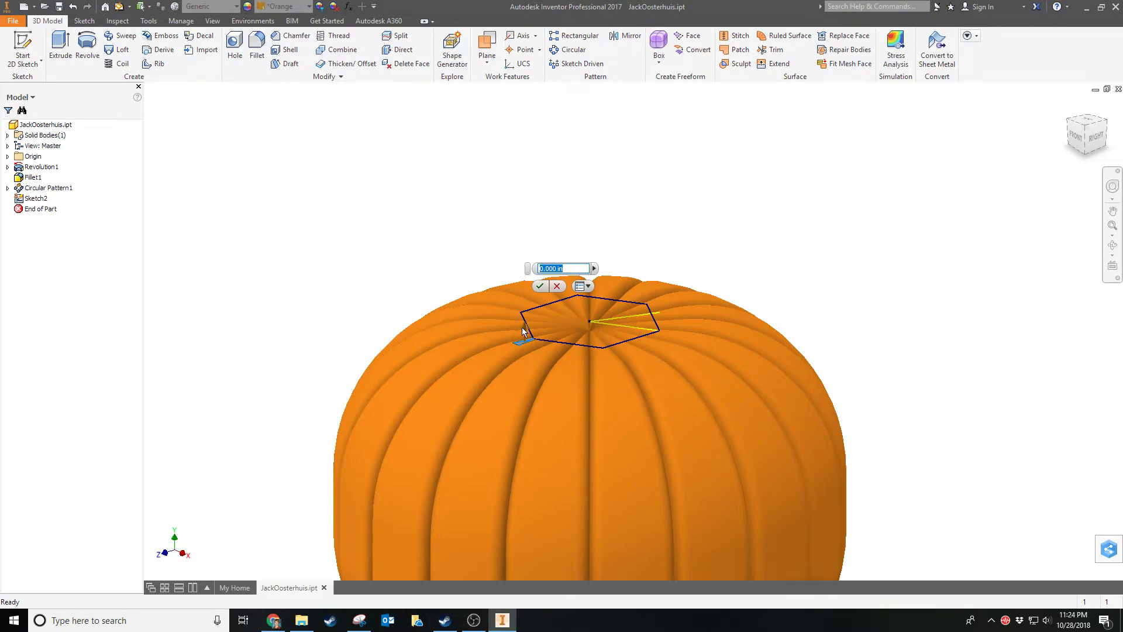
{"action": "left_click_drag", "start_coordinate": [523, 331], "coordinate": [526, 253]}
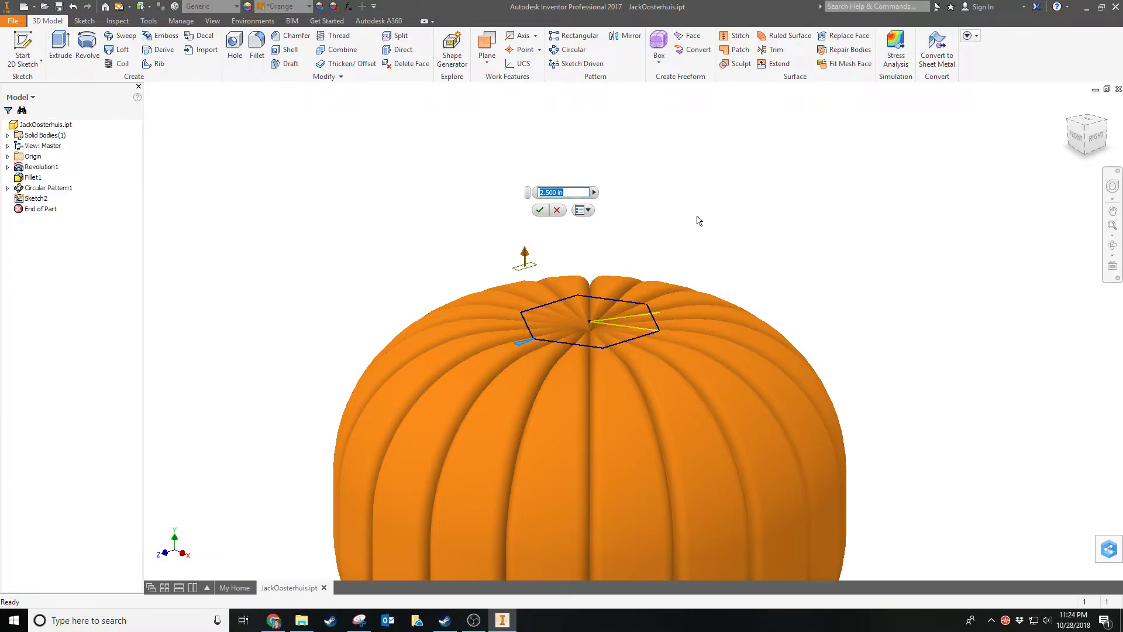
{"action": "type", "text": "2"}
{"action": "key", "text": "Return"}
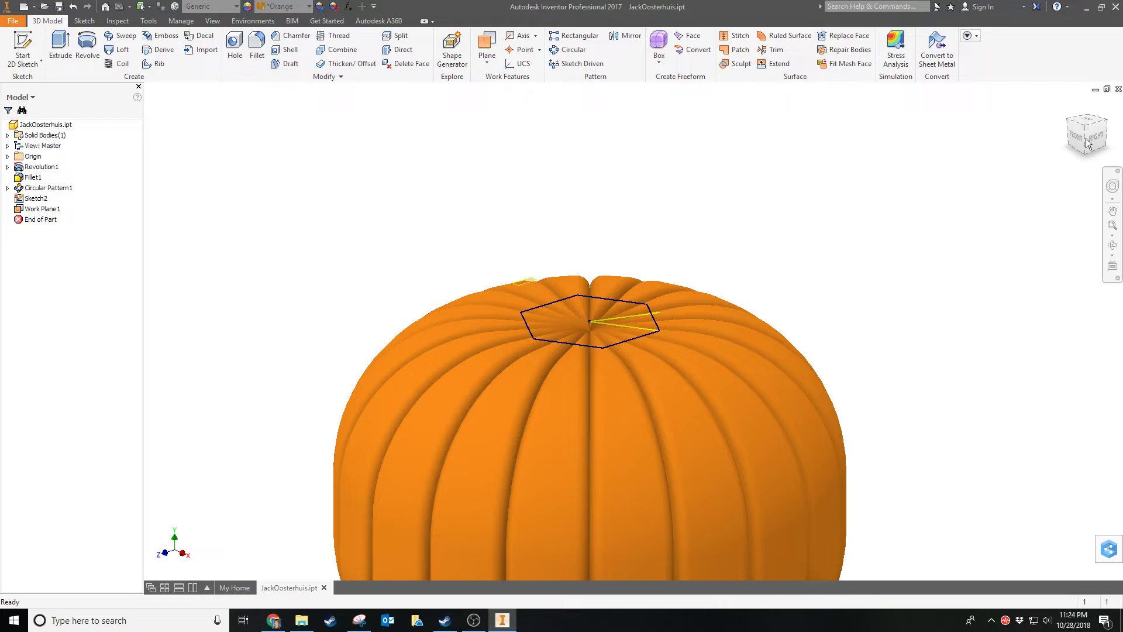
Start a new 2D sketch on the offset work plane above the pumpkin
{"action": "left_click", "coordinate": [1112, 246]}
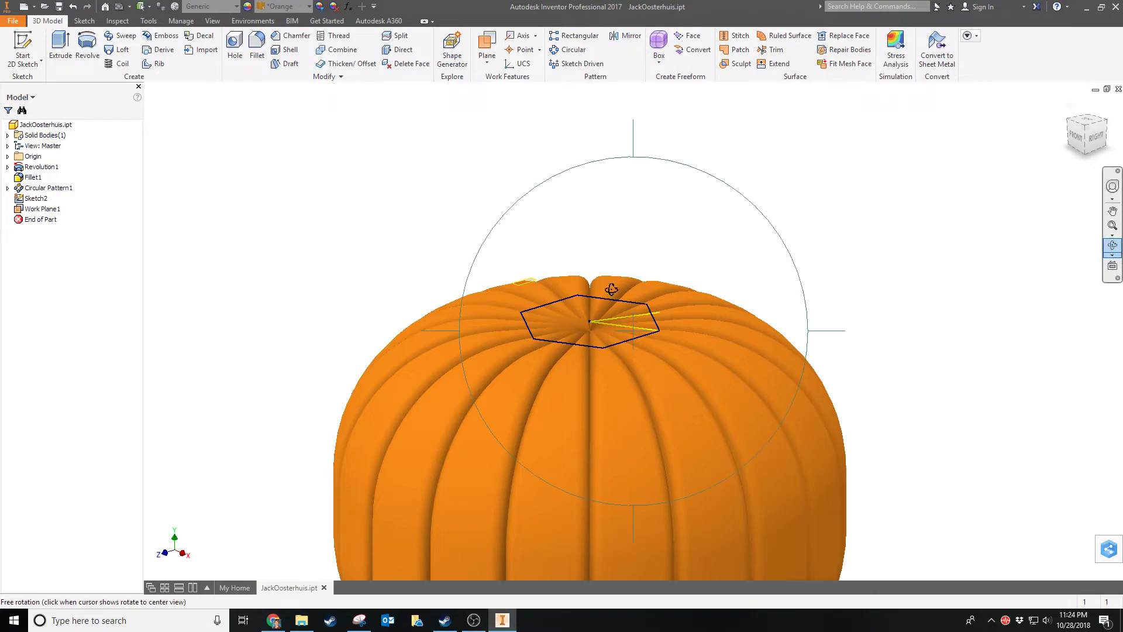
{"action": "left_click_drag", "start_coordinate": [612, 290], "coordinate": [568, 253]}
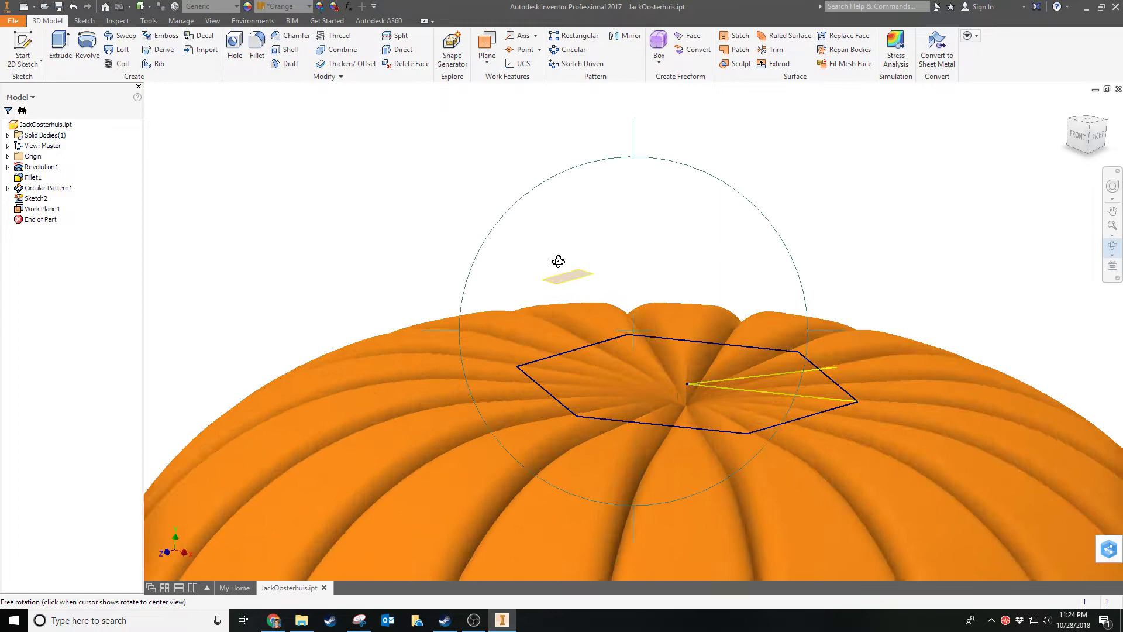
{"action": "right_click", "coordinate": [558, 261]}
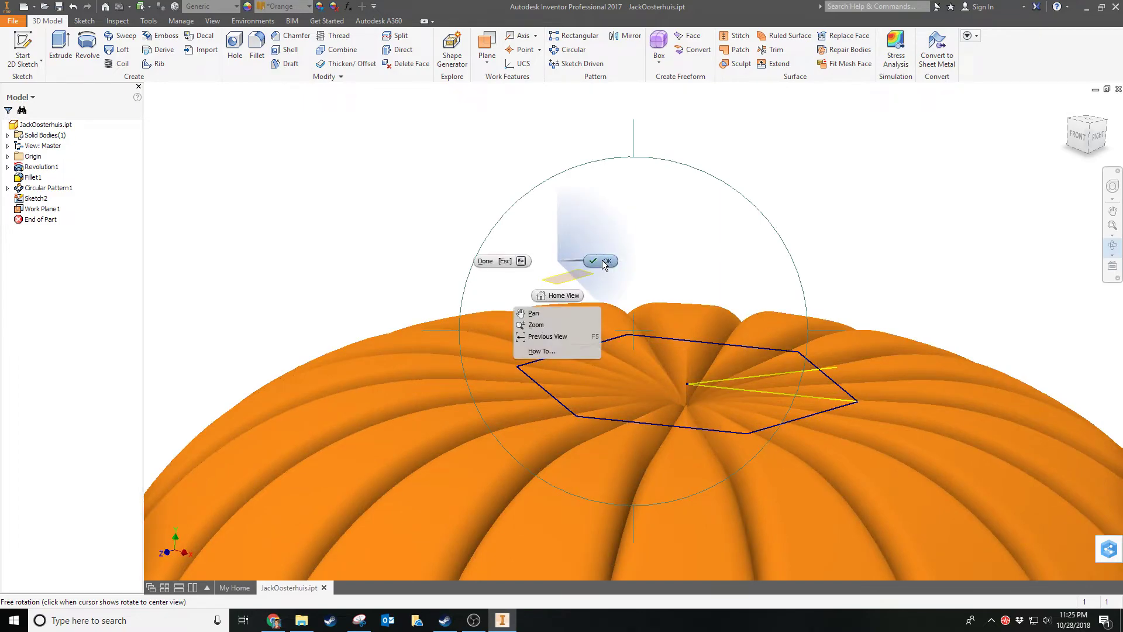
{"action": "left_click", "coordinate": [606, 262]}
{"action": "left_click", "coordinate": [581, 277]}
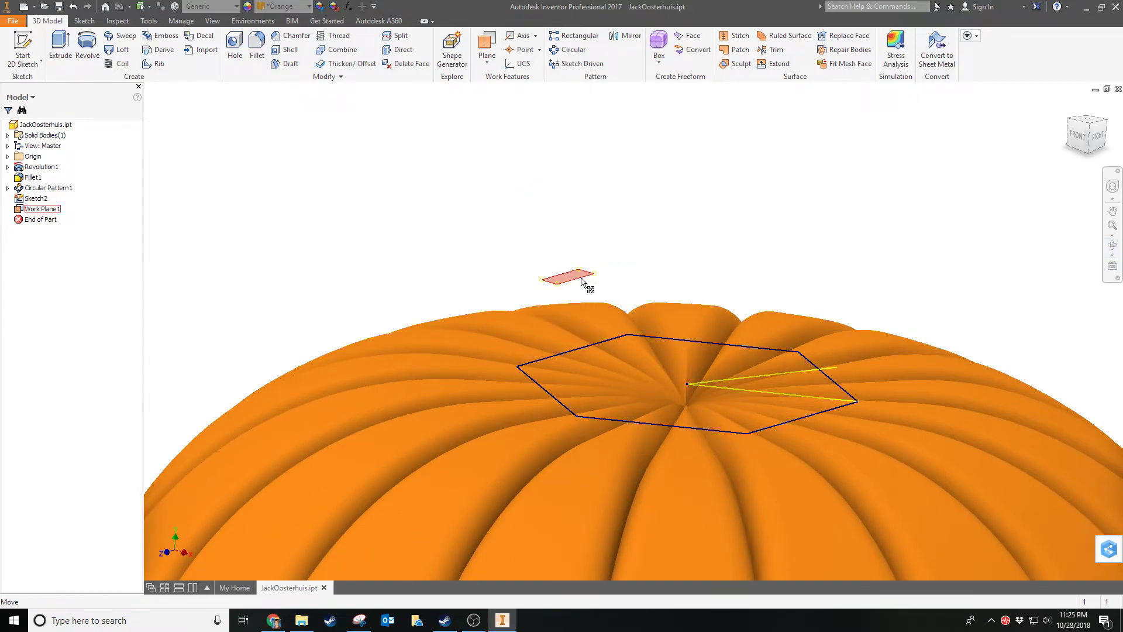
{"action": "left_click", "coordinate": [581, 279]}
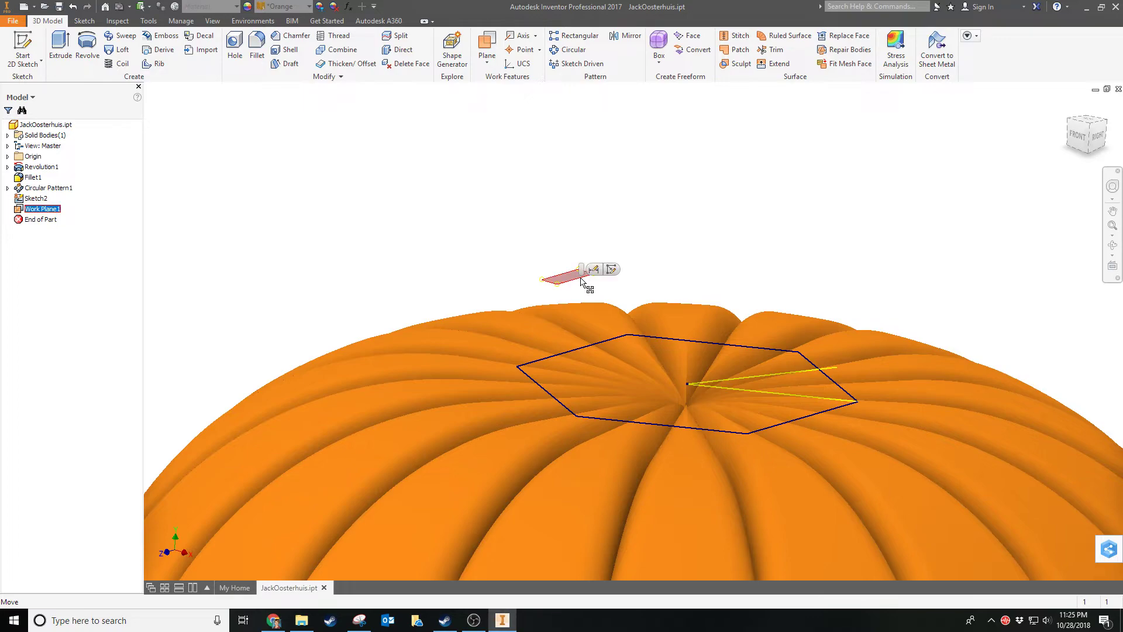
{"action": "left_click", "coordinate": [612, 270]}
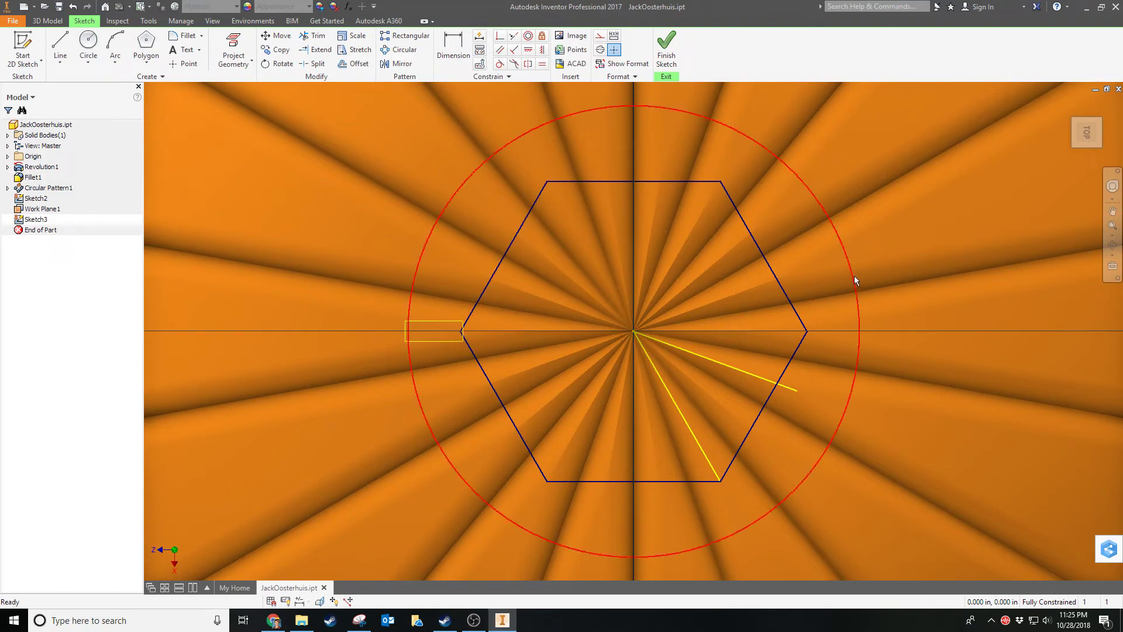
Sketch a smaller, rotated six-sided polygon centred on the pumpkin's axis, about 1.3 in from centre to corner, and finish the sketch
{"action": "scroll", "coordinate": [812, 258], "scroll_direction": "down", "scroll_amount": 3}
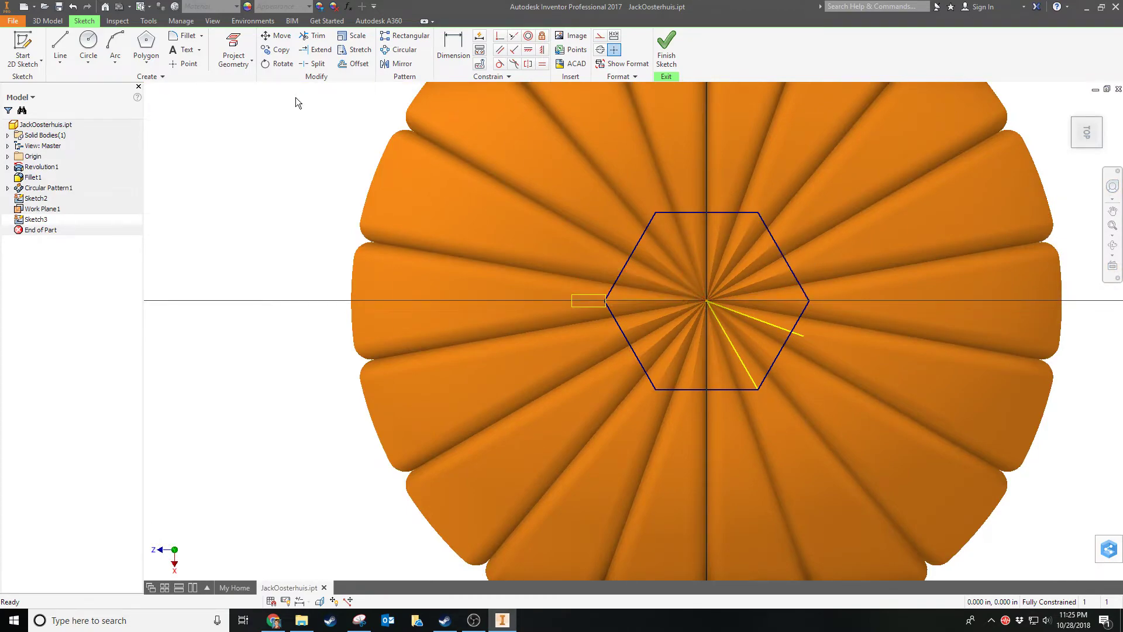
{"action": "left_click", "coordinate": [150, 44]}
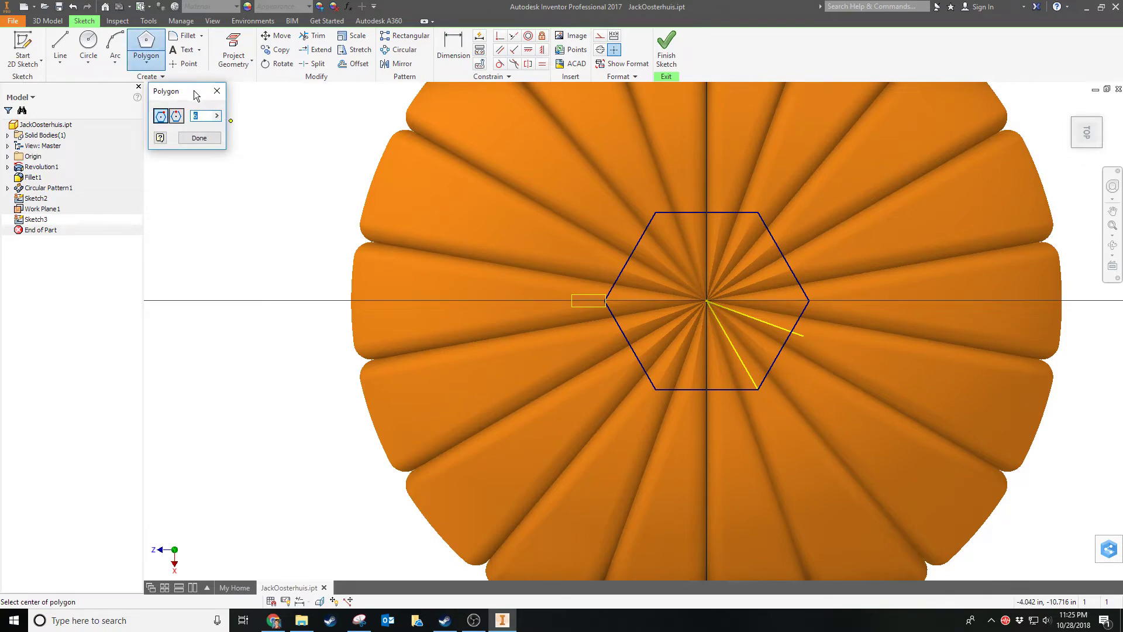
{"action": "mouse_move", "coordinate": [194, 93]}
{"action": "left_mouse_down"}
{"action": "mouse_move", "coordinate": [288, 162]}
{"action": "mouse_move", "coordinate": [372, 194]}
{"action": "left_mouse_up"}
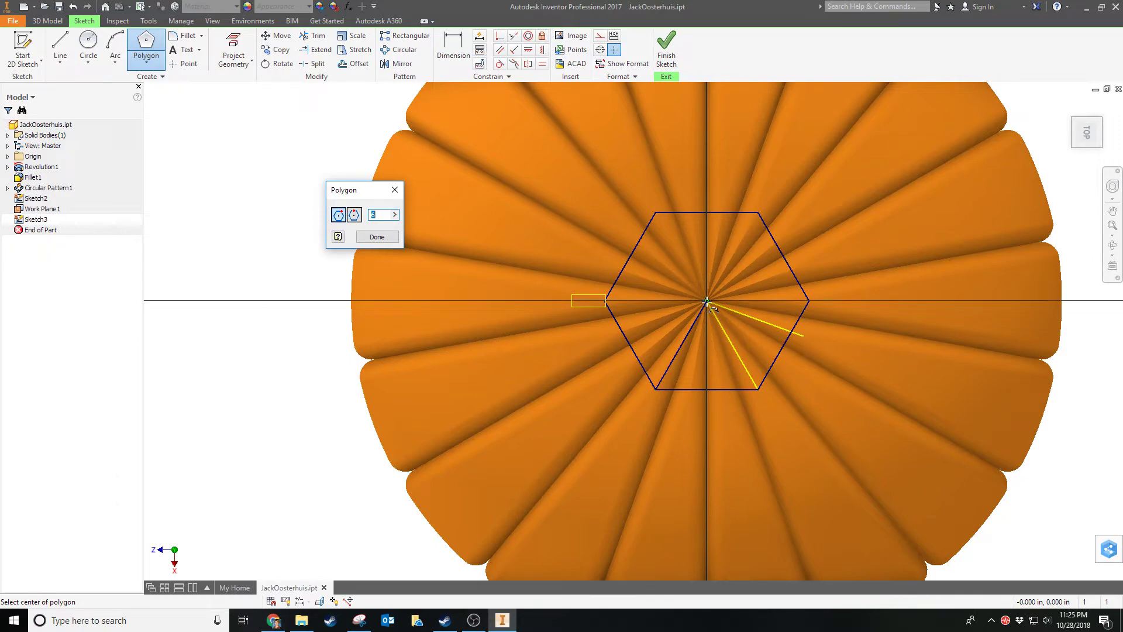
{"action": "left_click", "coordinate": [707, 302]}
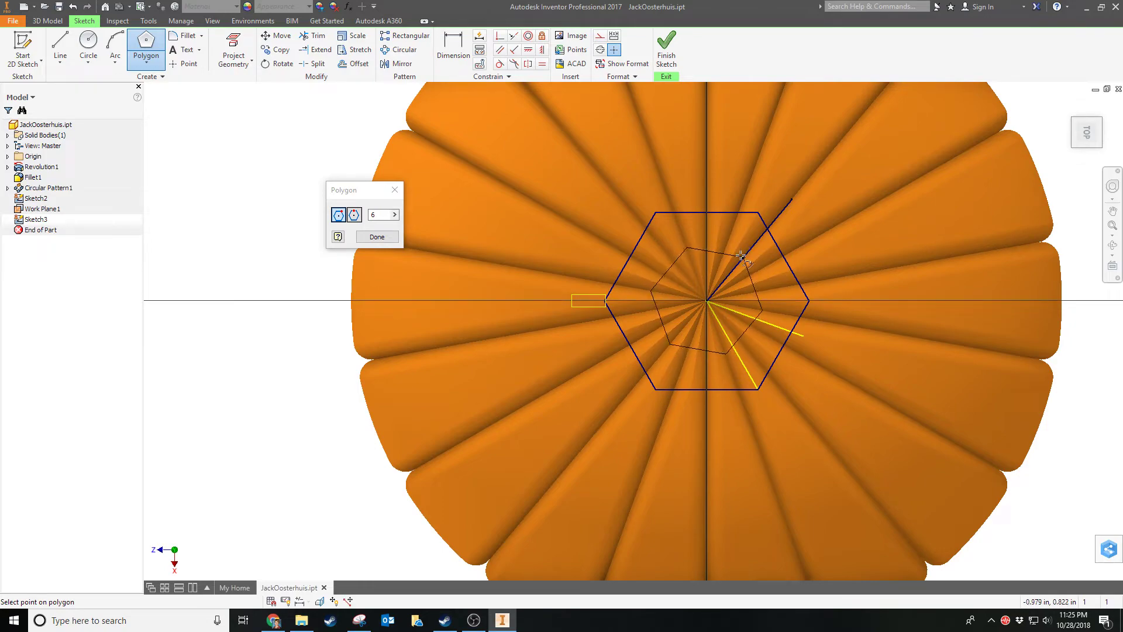
{"action": "left_click", "coordinate": [742, 255]}
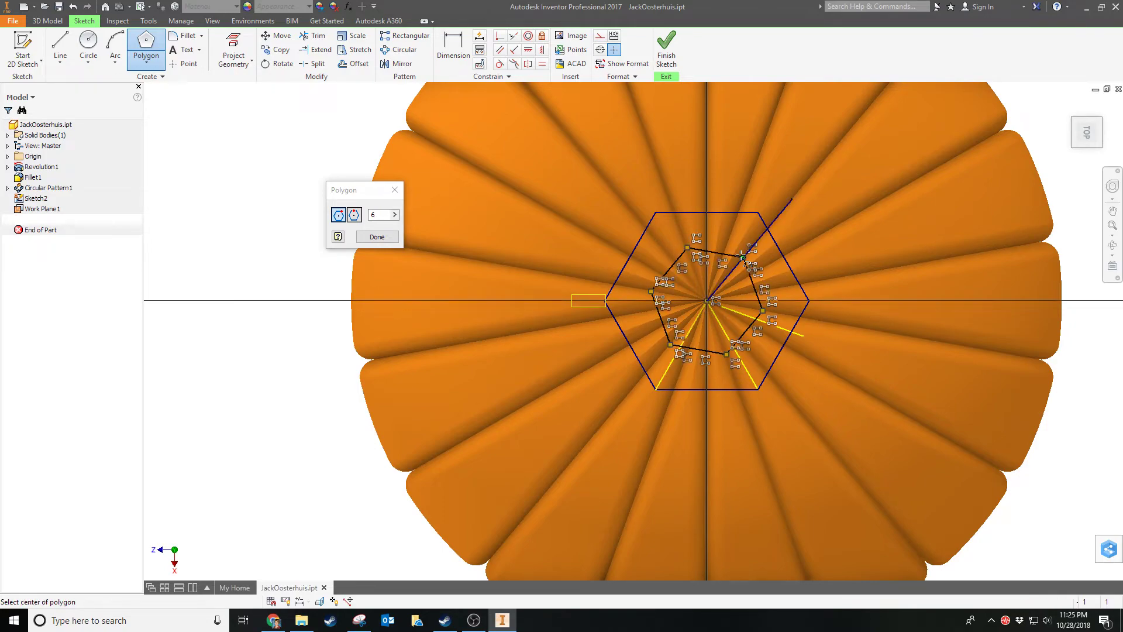
{"action": "left_click", "coordinate": [377, 237]}
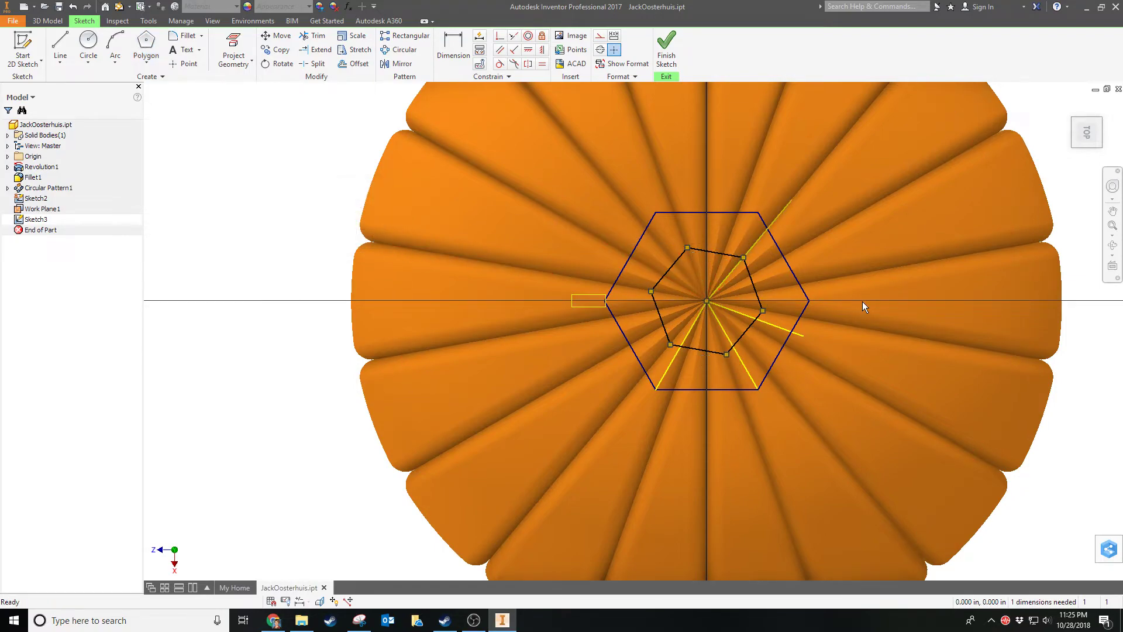
{"action": "scroll", "coordinate": [859, 305], "scroll_direction": "up", "scroll_amount": 3}
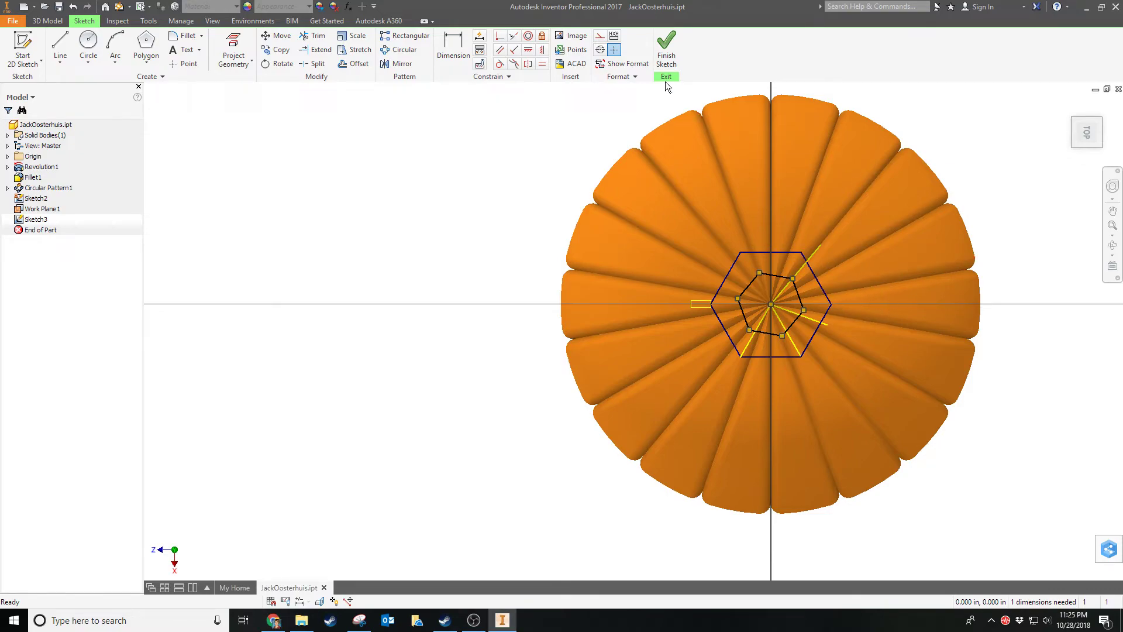
{"action": "left_click", "coordinate": [664, 46]}
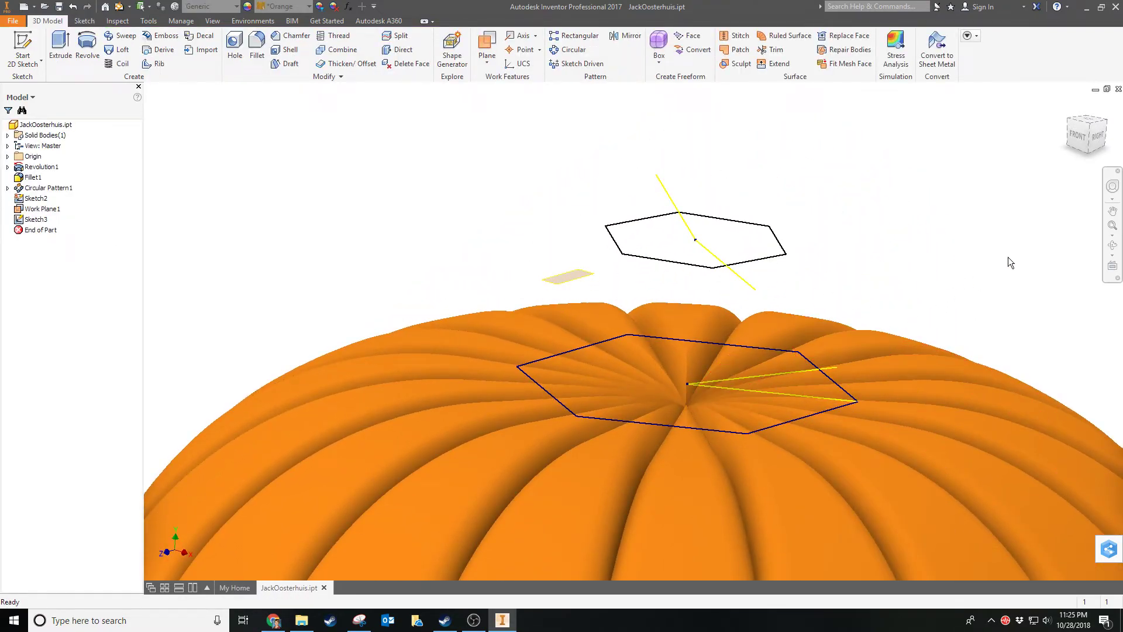
Create a work plane offset 8 in from the origin XY plane, in front of the pumpkin
{"action": "scroll", "coordinate": [988, 275], "scroll_direction": "down", "scroll_amount": 5}
{"action": "middle_click_drag", "start_coordinate": [982, 275], "coordinate": [704, 159]}
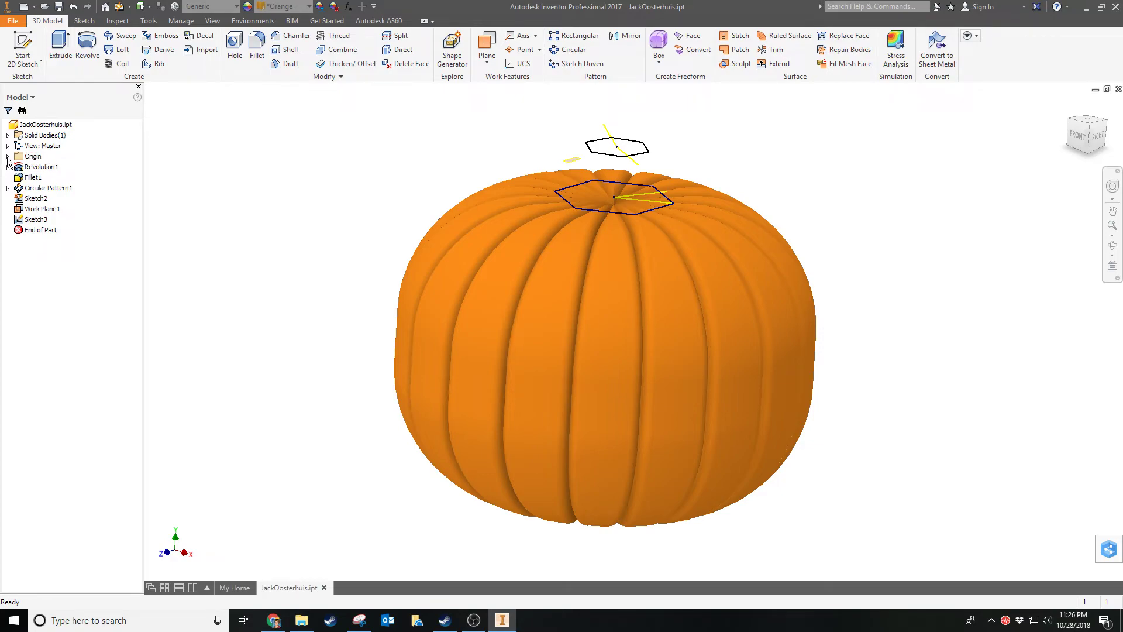
{"action": "left_click", "coordinate": [7, 157]}
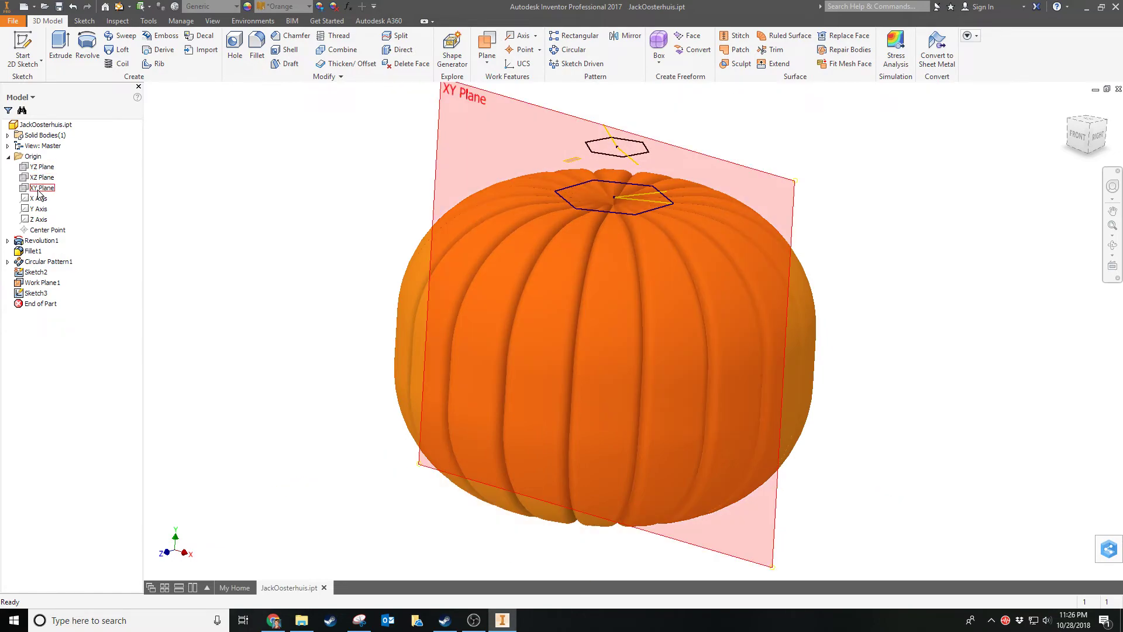
{"action": "left_click", "coordinate": [41, 188]}
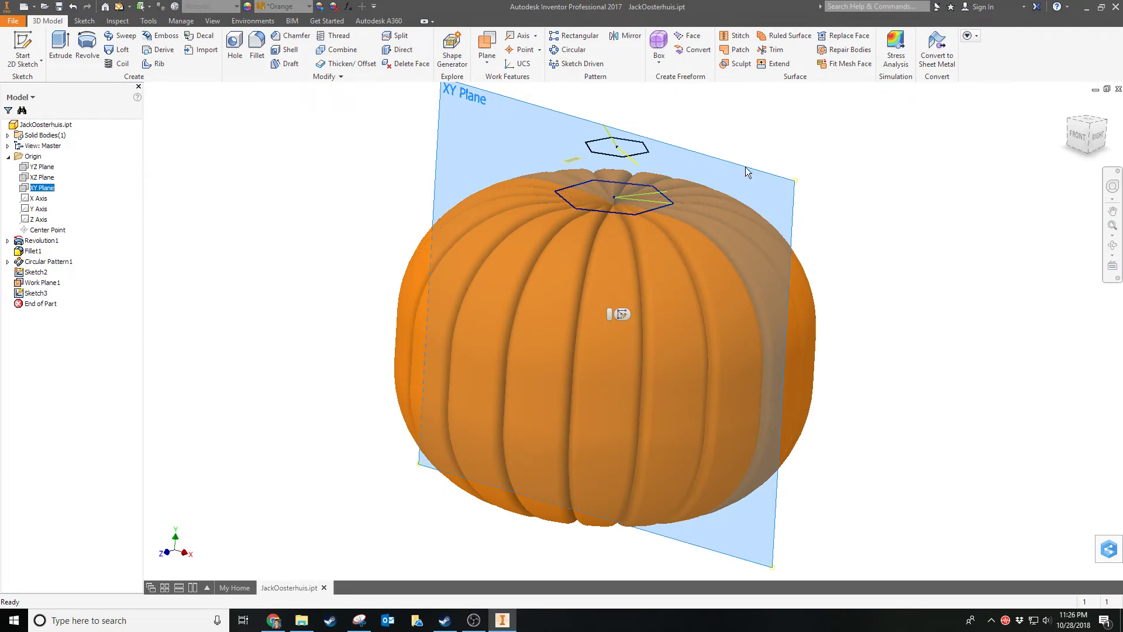
{"action": "left_click", "coordinate": [486, 59]}
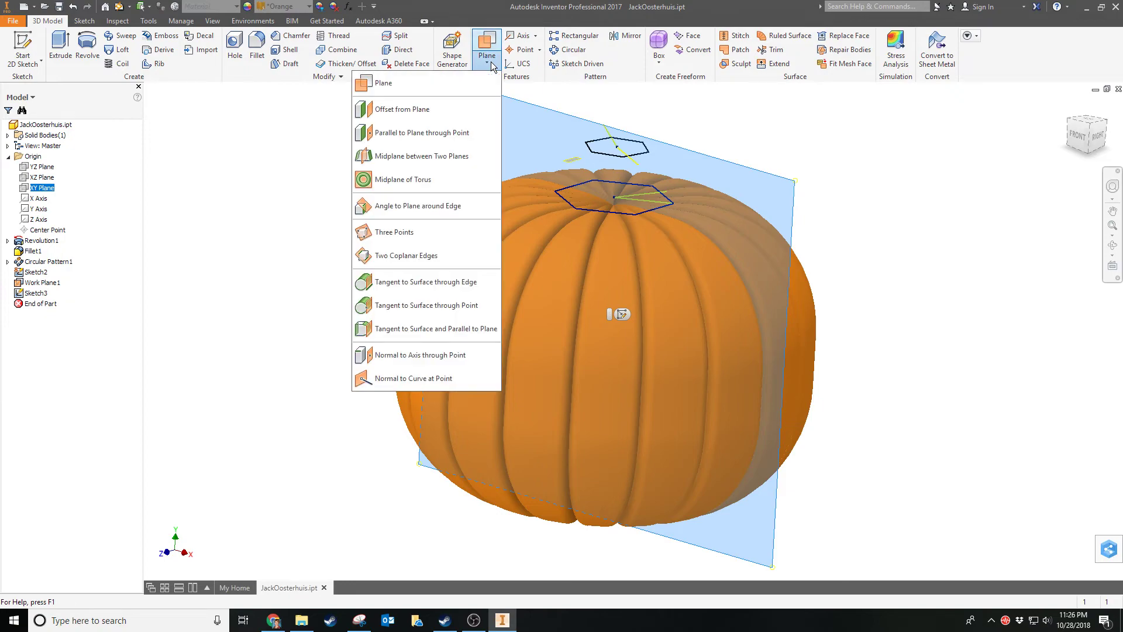
{"action": "left_click", "coordinate": [413, 113]}
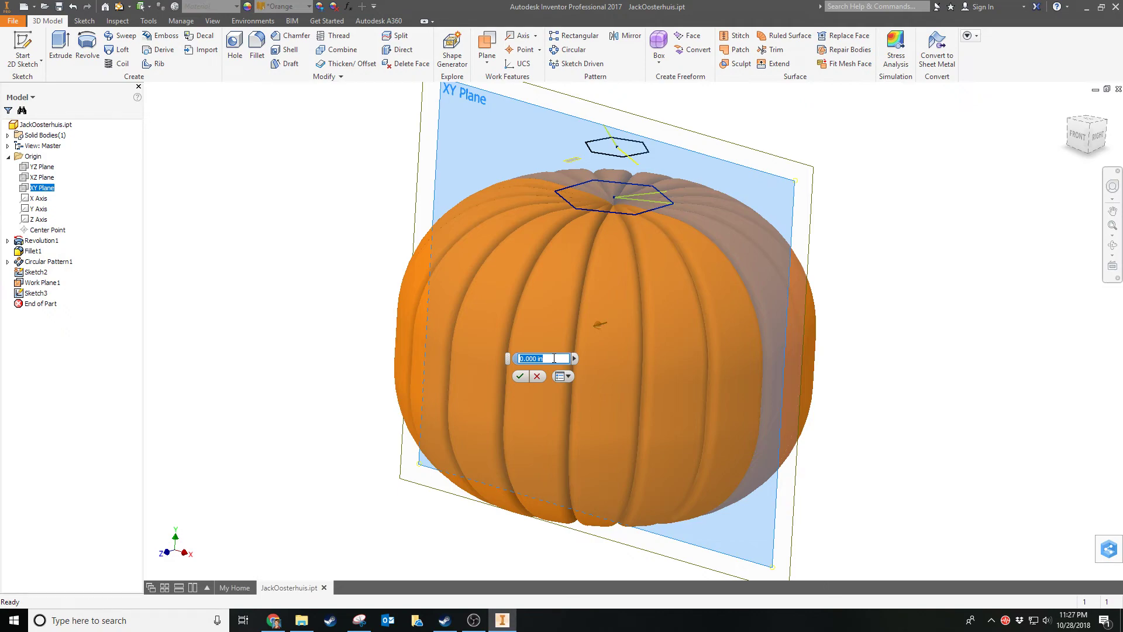
{"action": "type", "text": "8"}
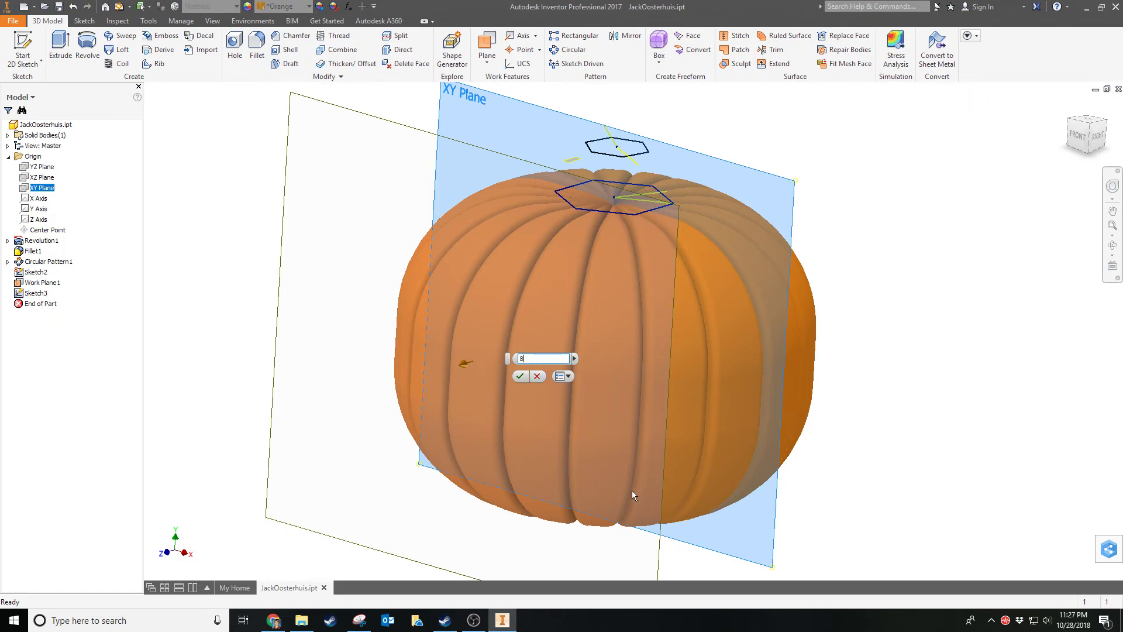
{"action": "left_click", "coordinate": [520, 376]}
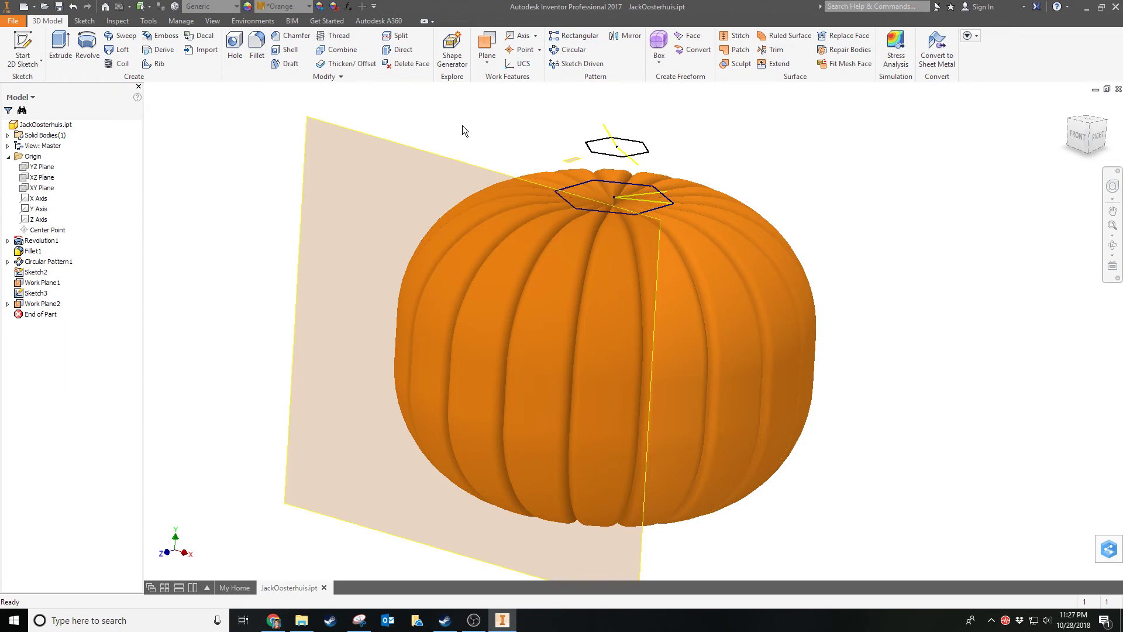
On the front offset plane, sketch a small six-sided polygon centred on the vertical axis about 17.5 in above the origin, and finish the sketch
{"action": "left_click", "coordinate": [414, 151]}
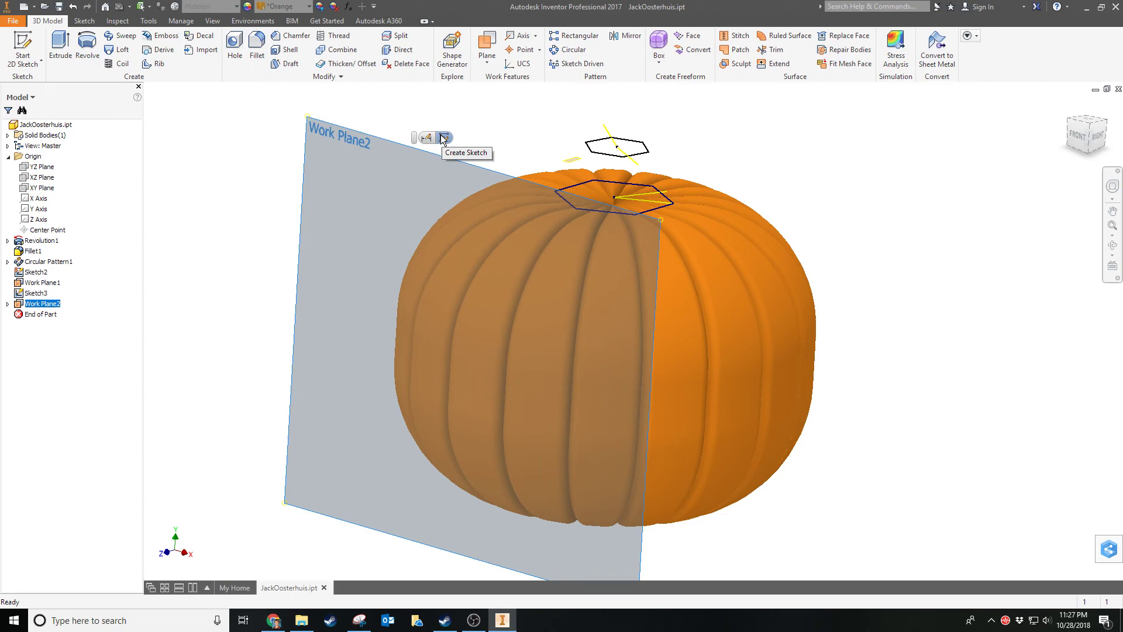
{"action": "left_click", "coordinate": [445, 138]}
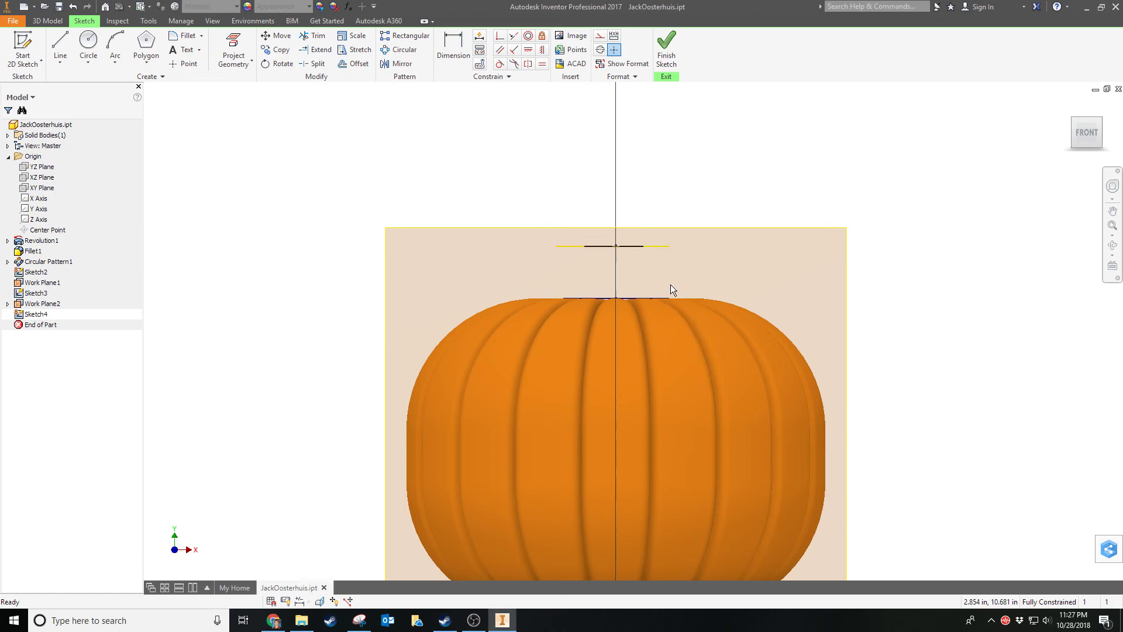
{"action": "left_click", "coordinate": [146, 42]}
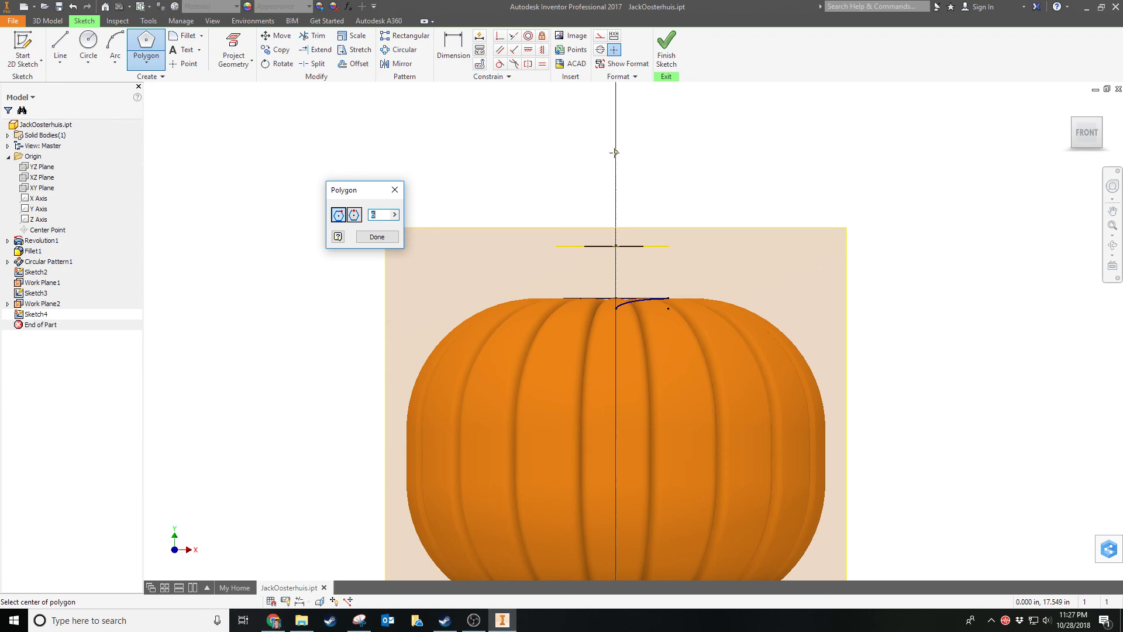
{"action": "left_click", "coordinate": [617, 153]}
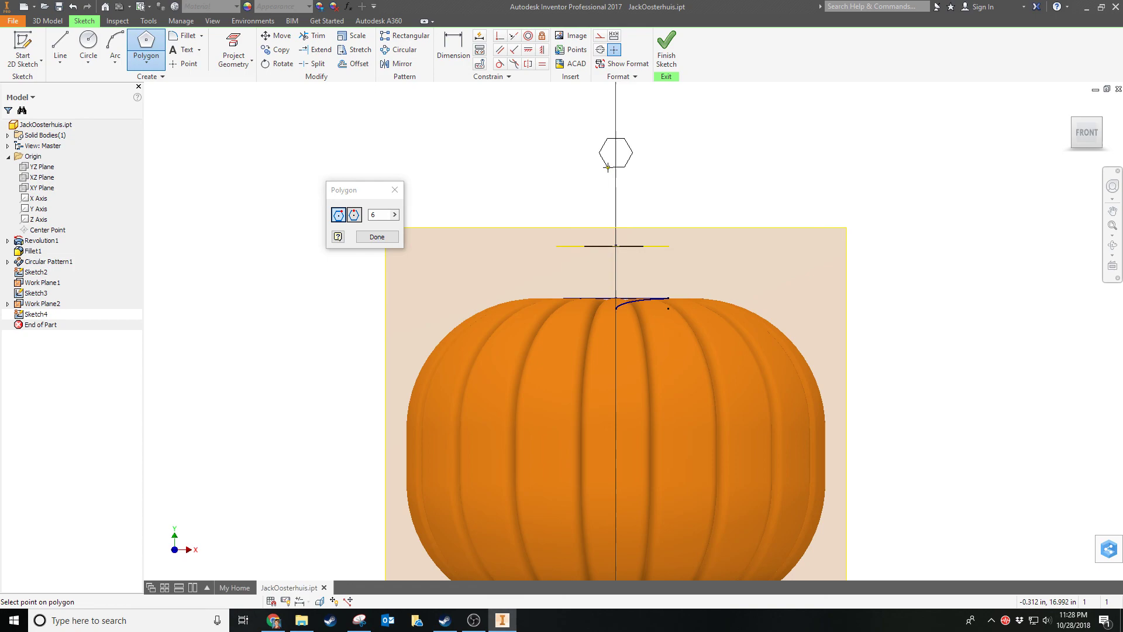
{"action": "left_click", "coordinate": [607, 166]}
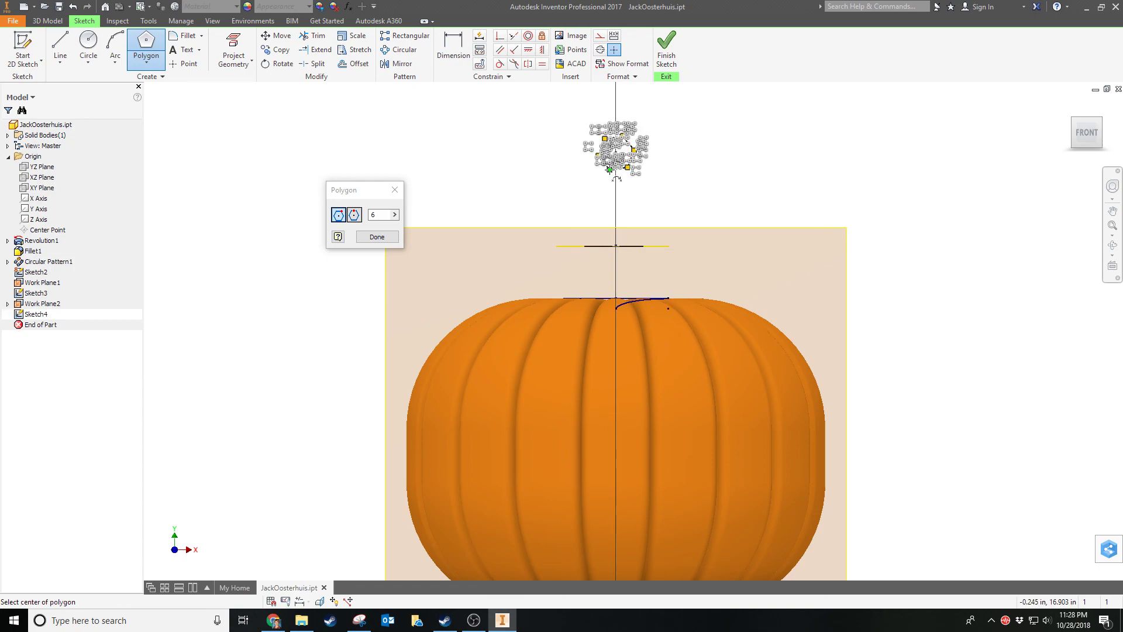
{"action": "left_click", "coordinate": [377, 237]}
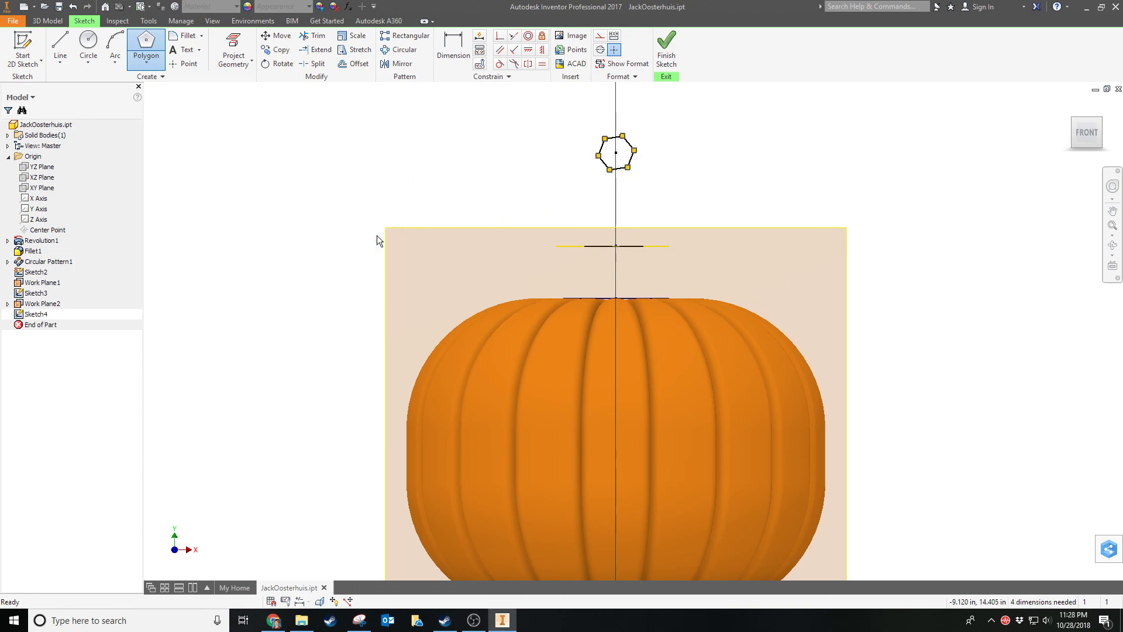
{"action": "left_click", "coordinate": [666, 50]}
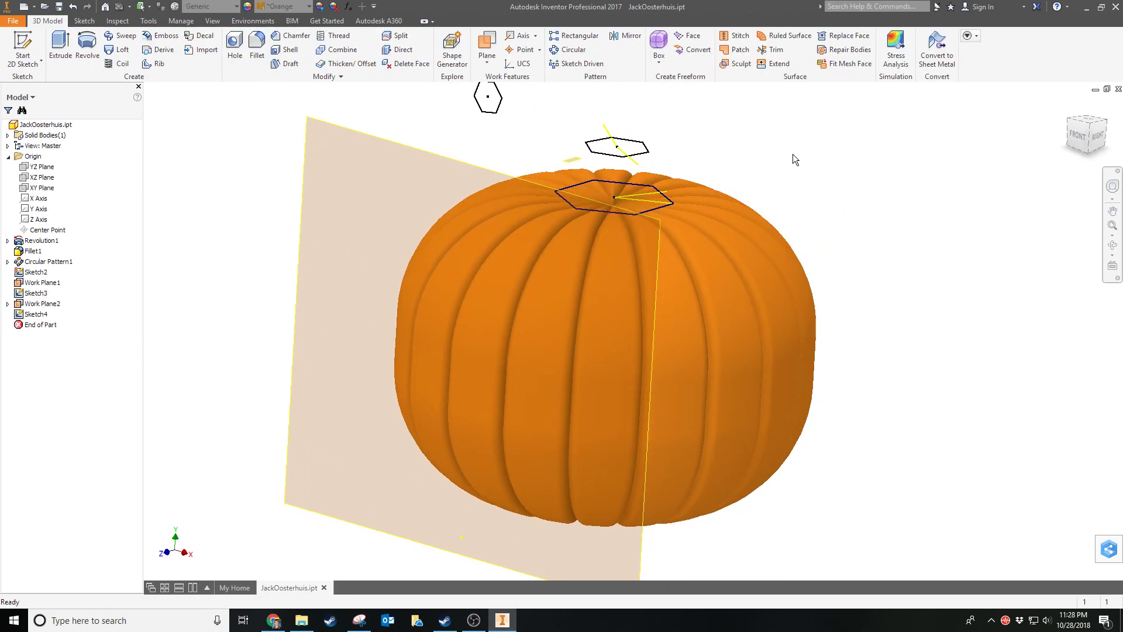
{"action": "middle_click_drag", "start_coordinate": [791, 155], "coordinate": [772, 243]}
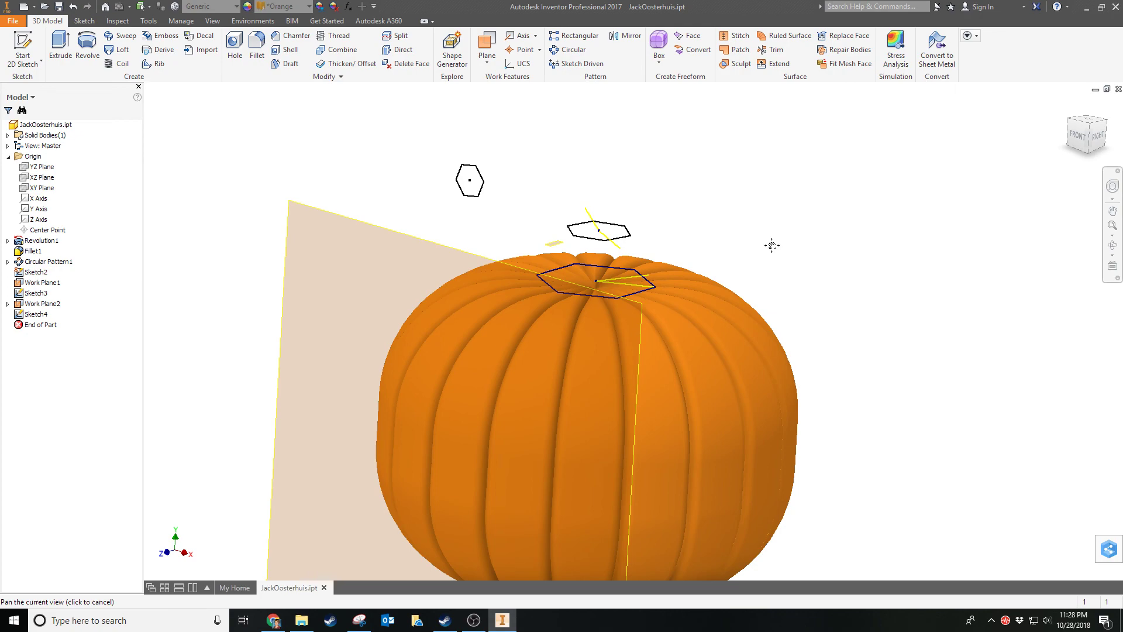